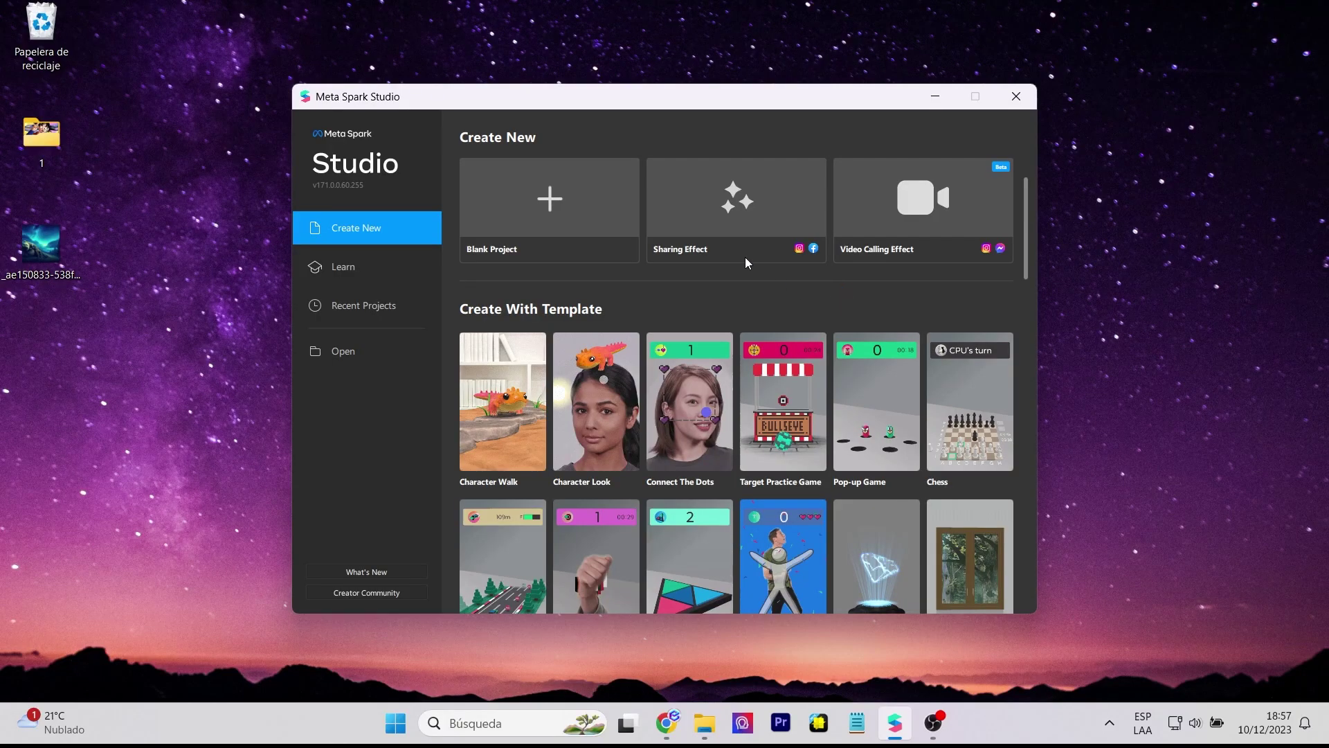
Create a new Sharing Effect project and maximize its window.
click(737, 190)
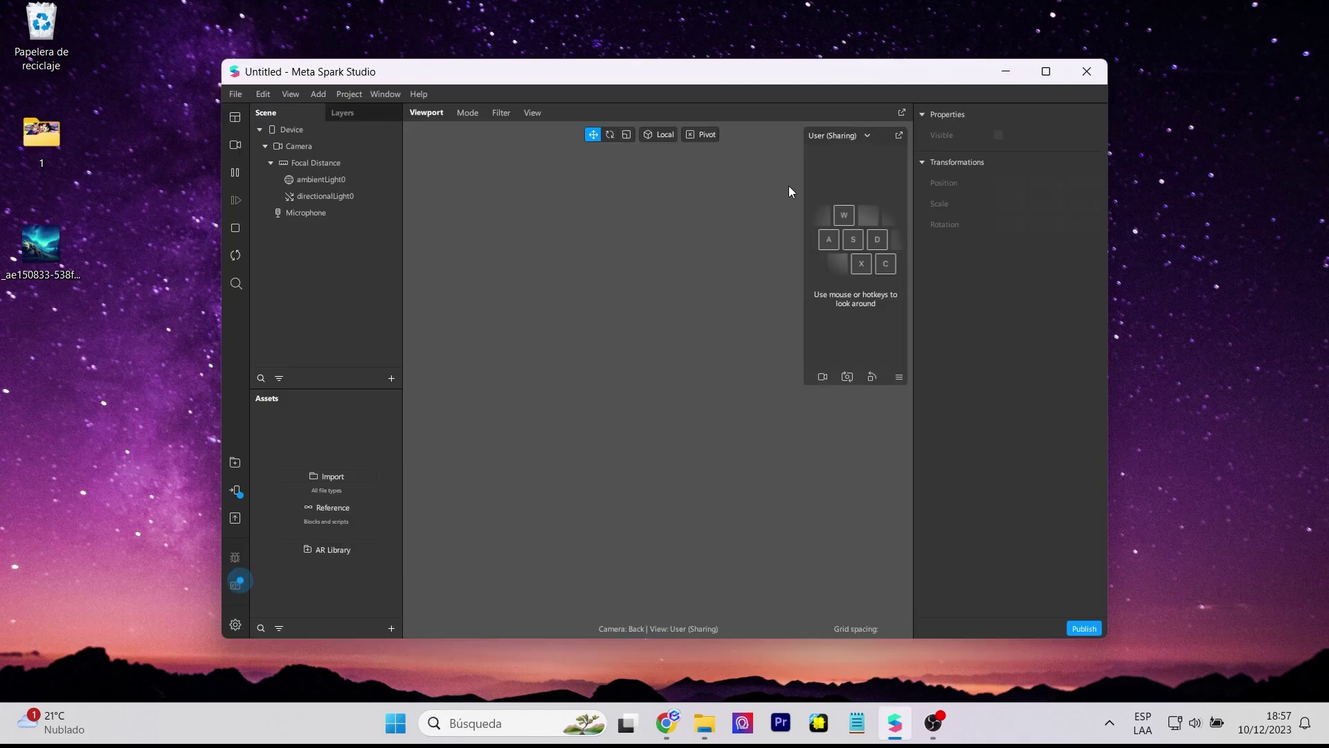
click(1045, 77)
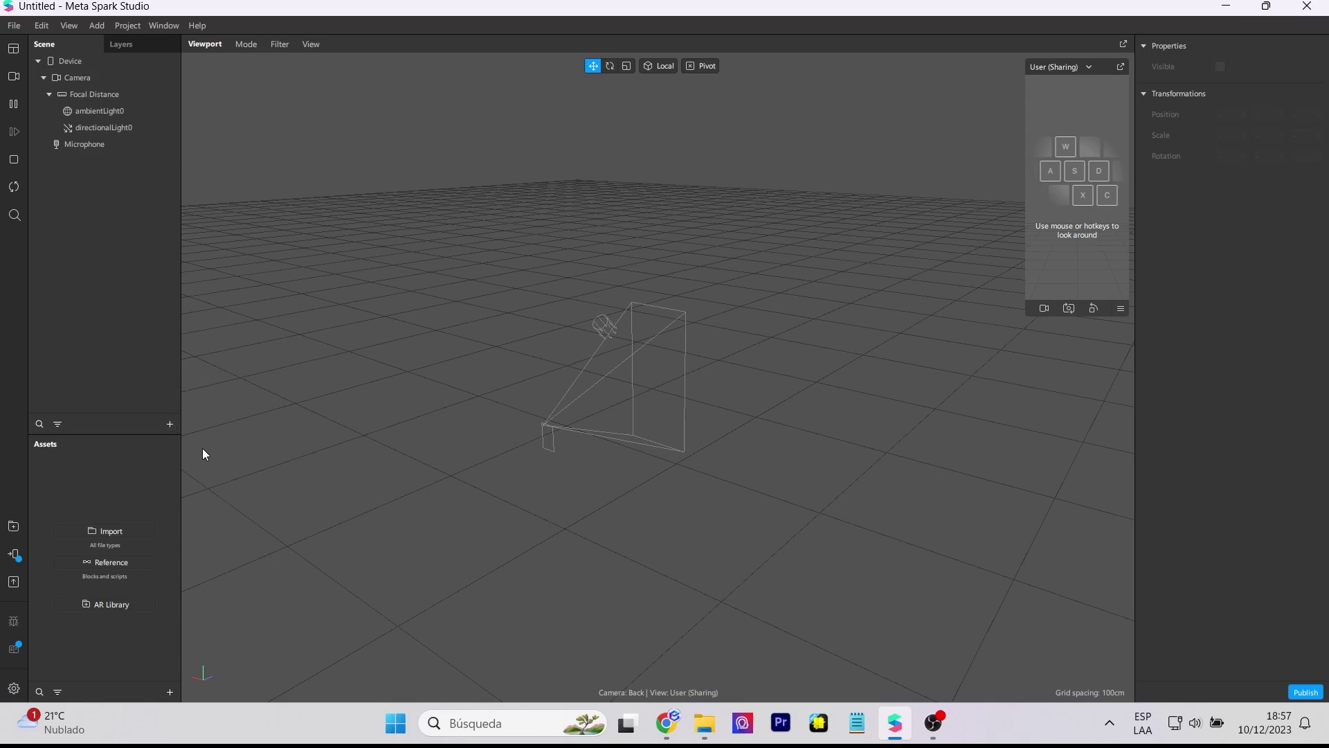
Add a target tracker to the scene and show the Patch Editor.
click(170, 424)
click(132, 256)
click(432, 403)
click(68, 26)
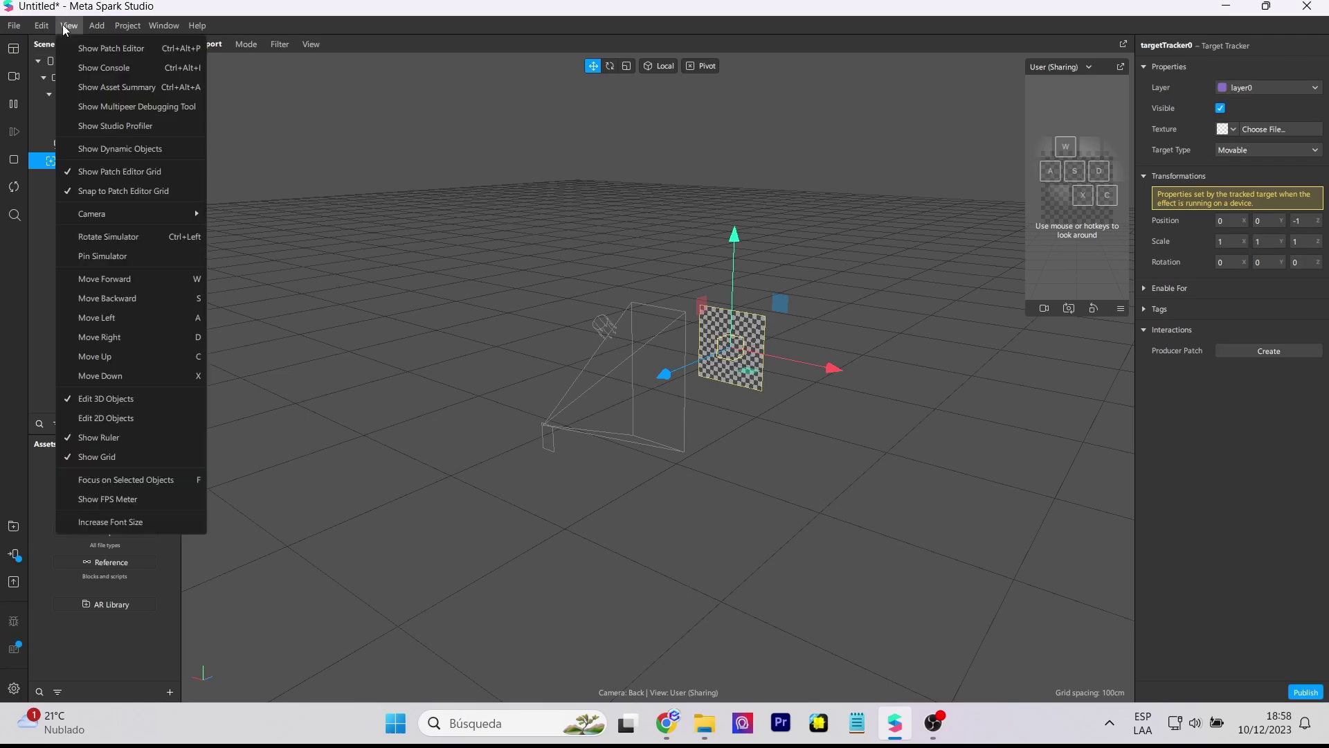
click(87, 46)
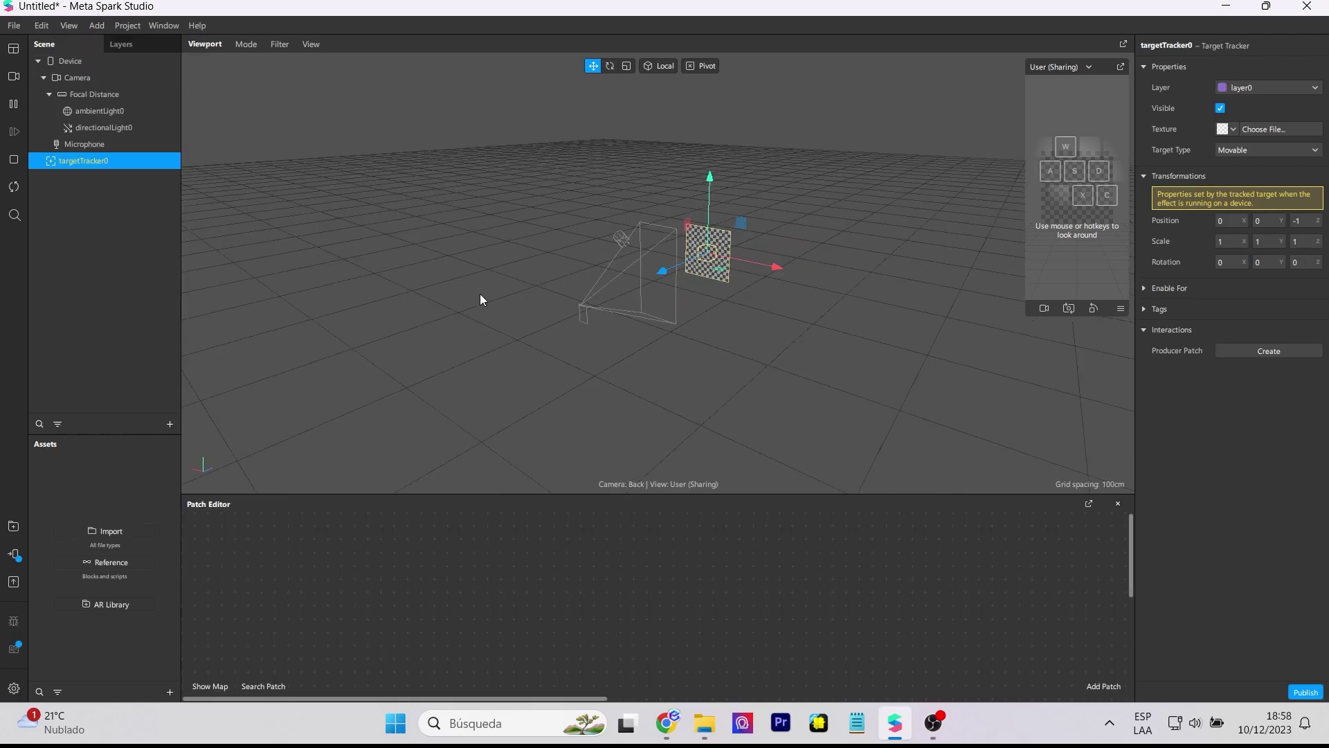
Import the cat and dog images from the video 2021 folder as texture assets.
click(697, 720)
drag(1038, 413, 88, 501)
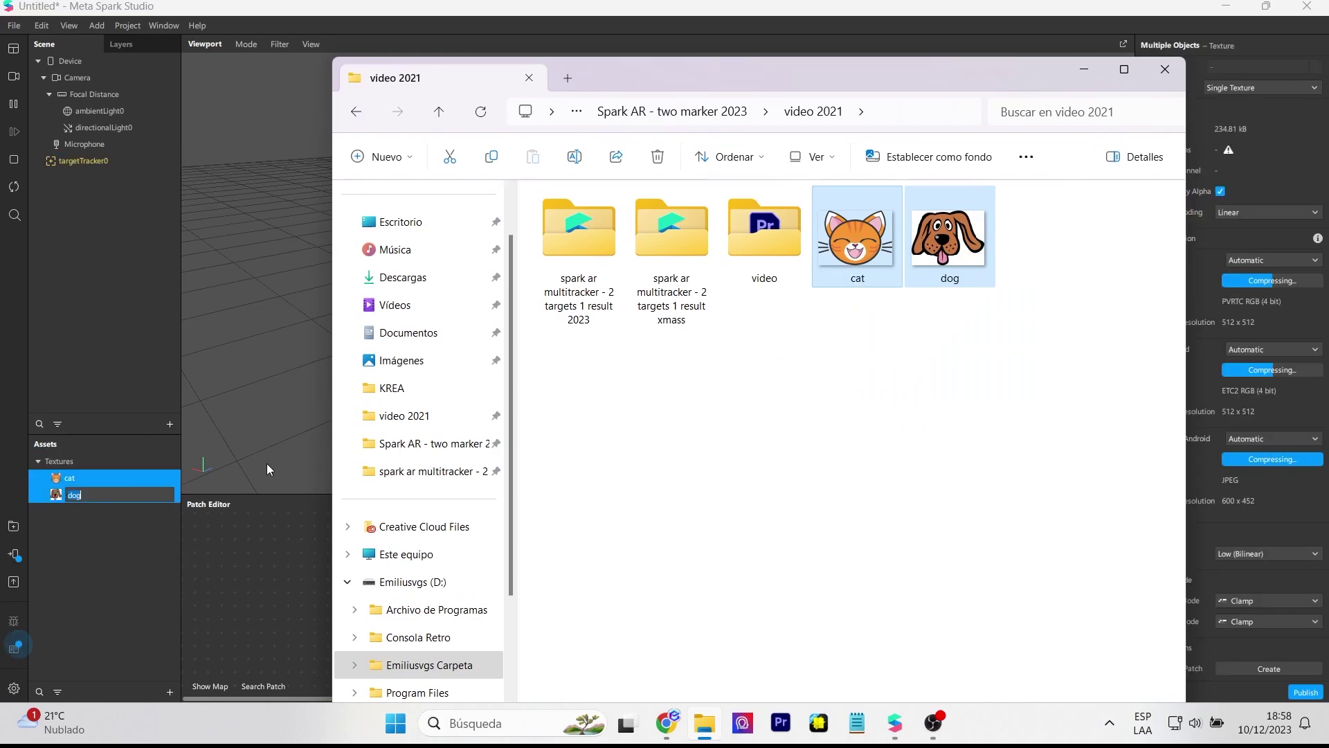
click(1084, 73)
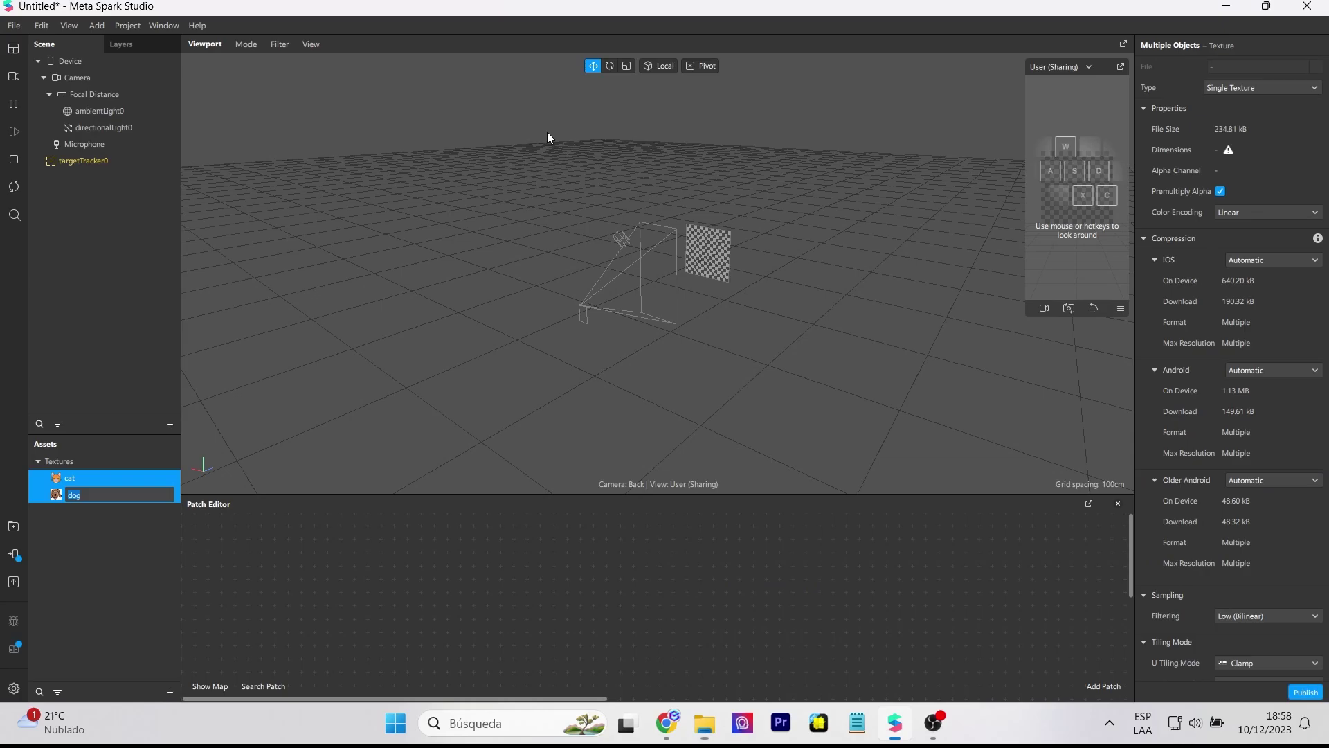
Rename the scene's target tracker as target_dog.
click(91, 160)
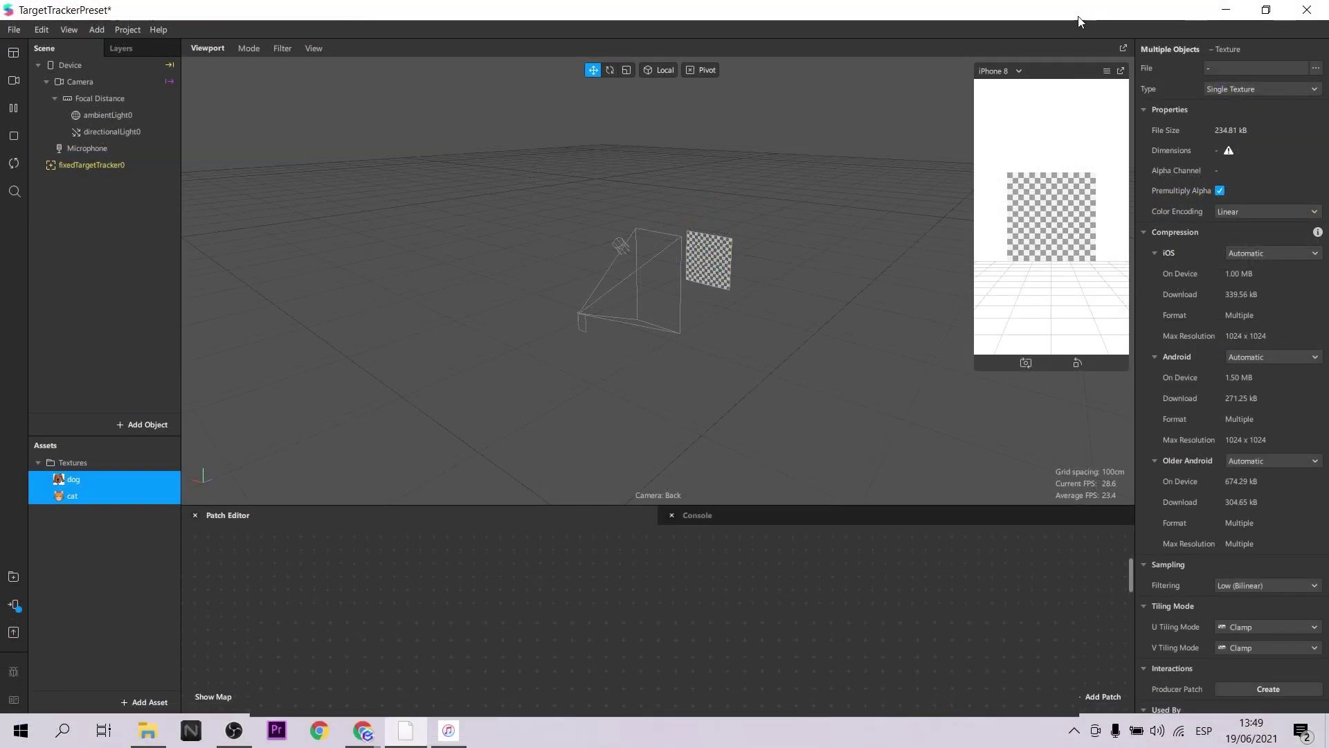
click(101, 164)
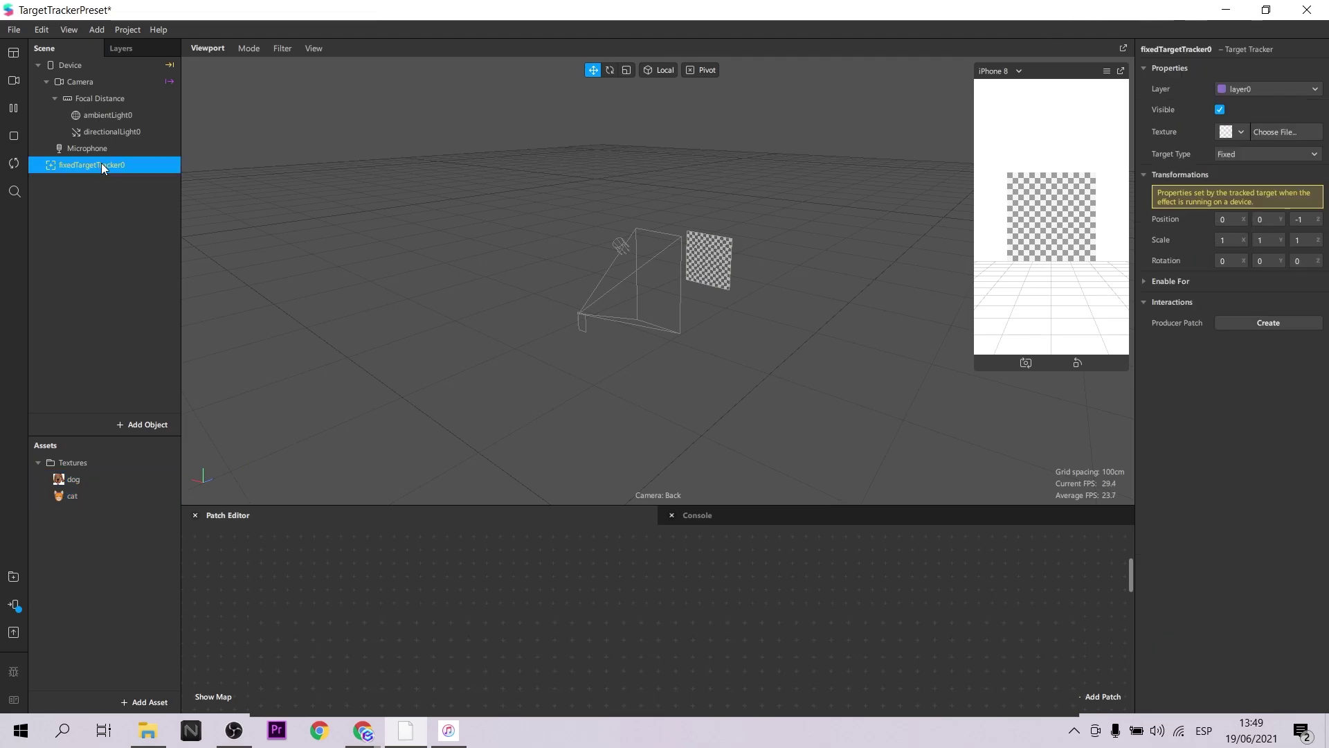
click(100, 164)
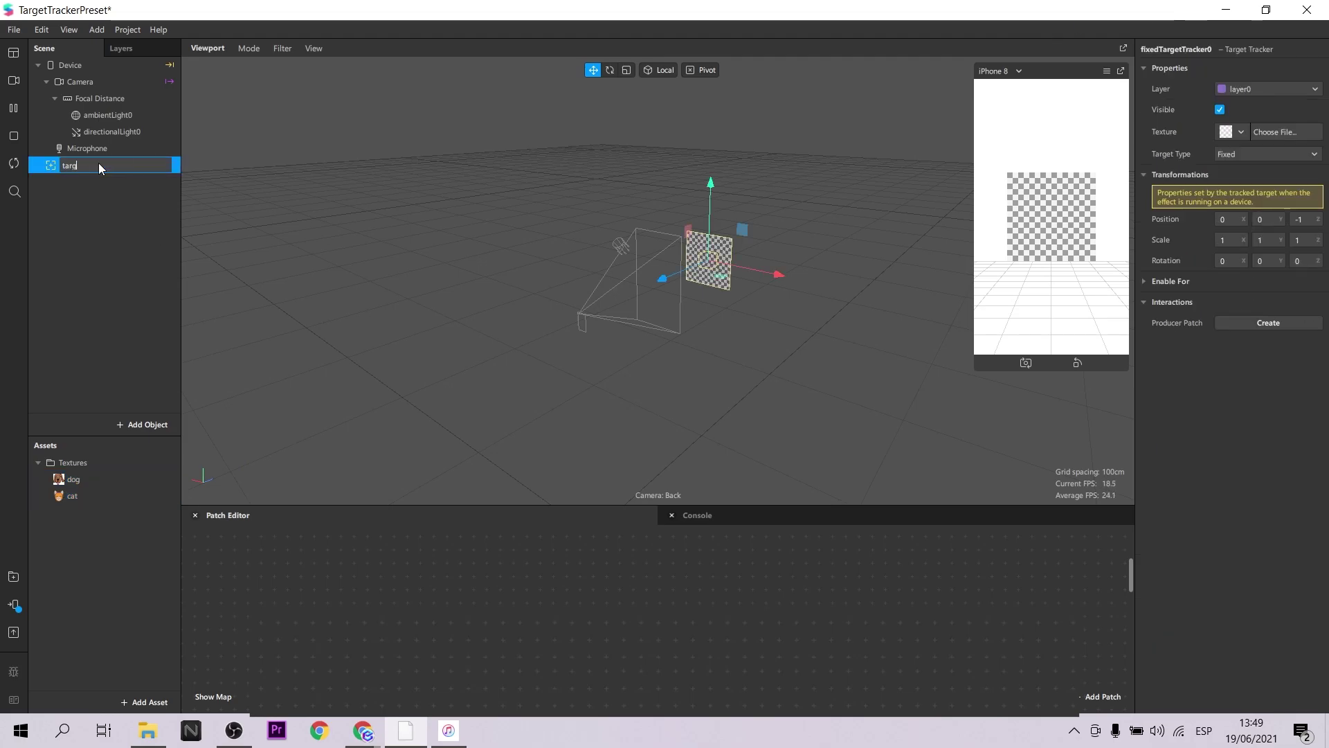
text(target_dog)
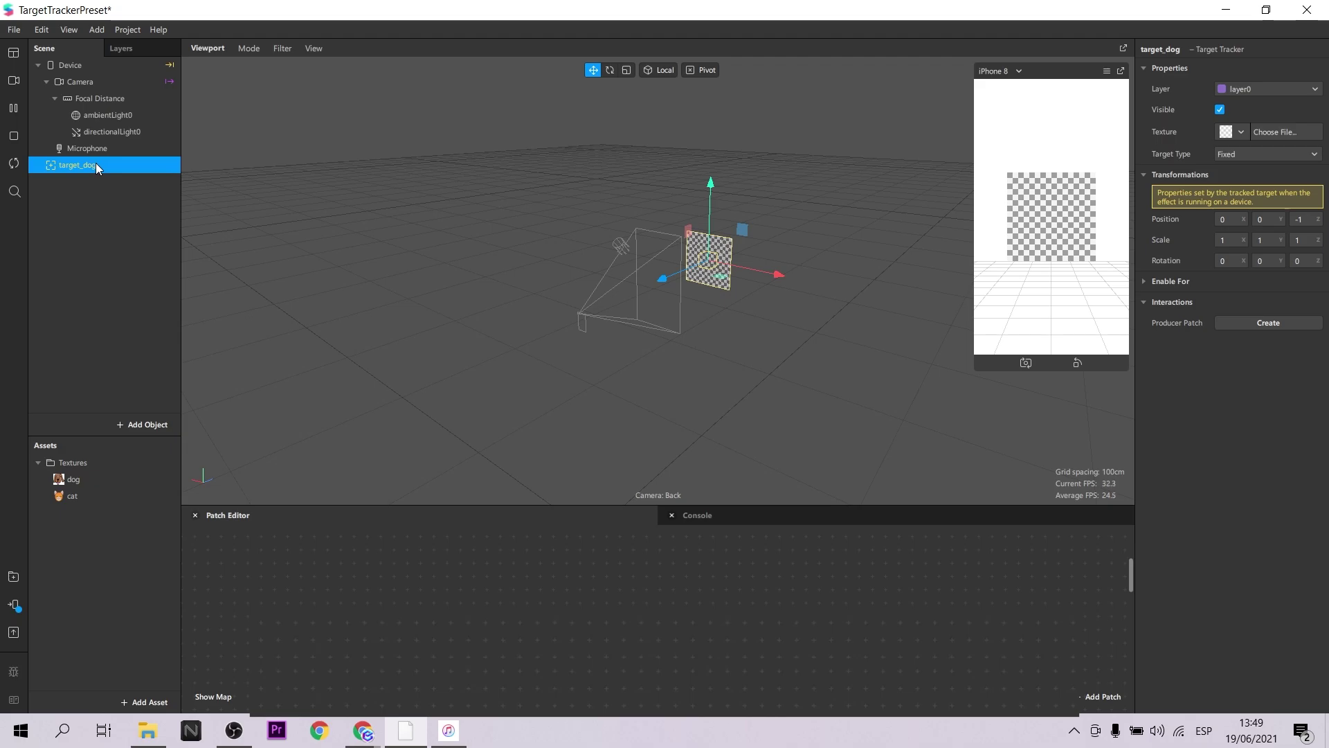
key(Return)
Assign the dog texture to target_dog and set its target type to Movable.
click(1236, 135)
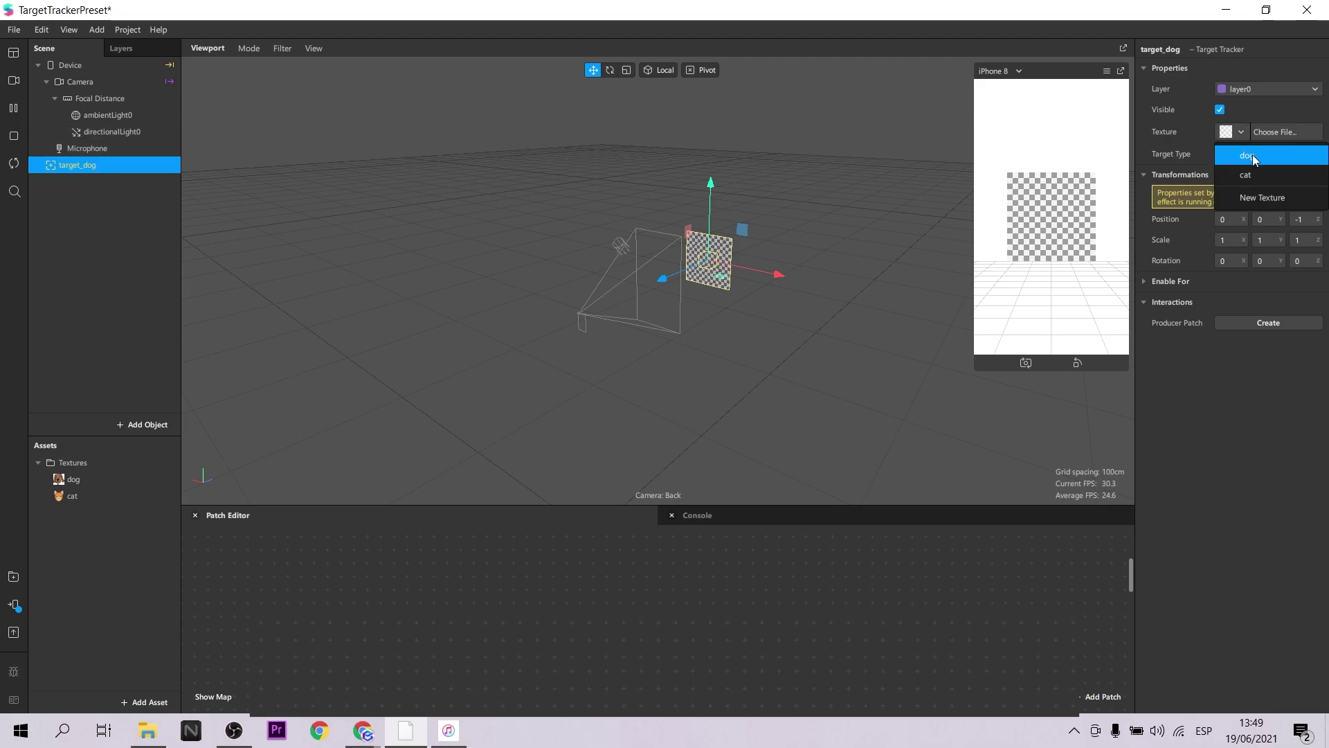
click(1244, 155)
click(1247, 155)
click(1251, 158)
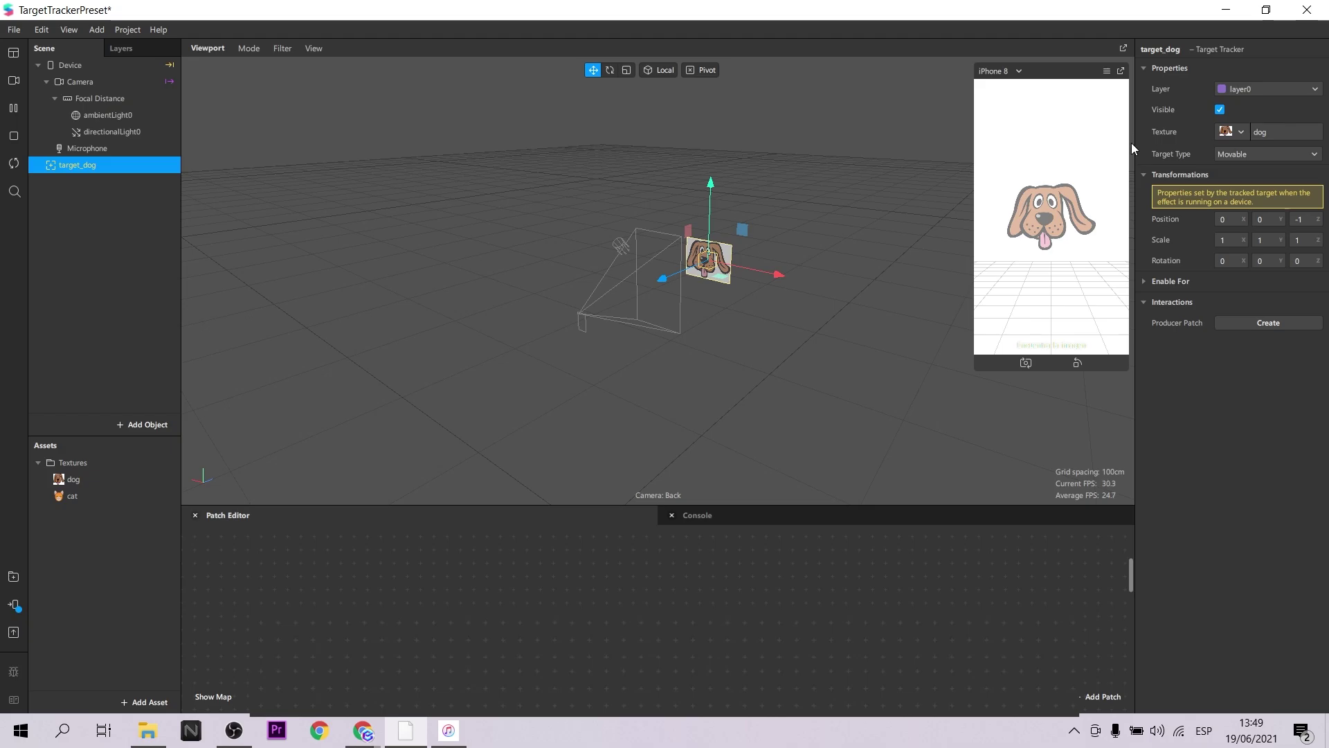
Add a second target tracker to the scene.
click(151, 337)
click(135, 431)
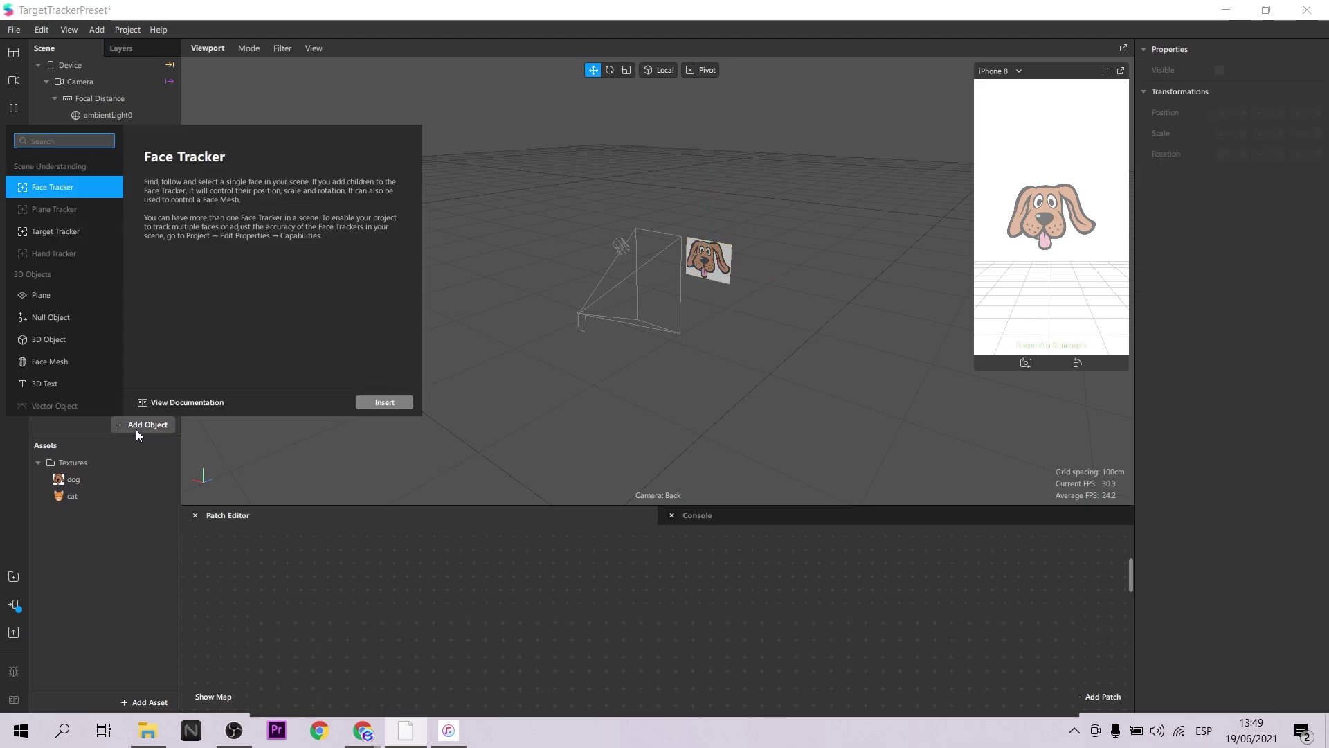
text(targ)
click(396, 403)
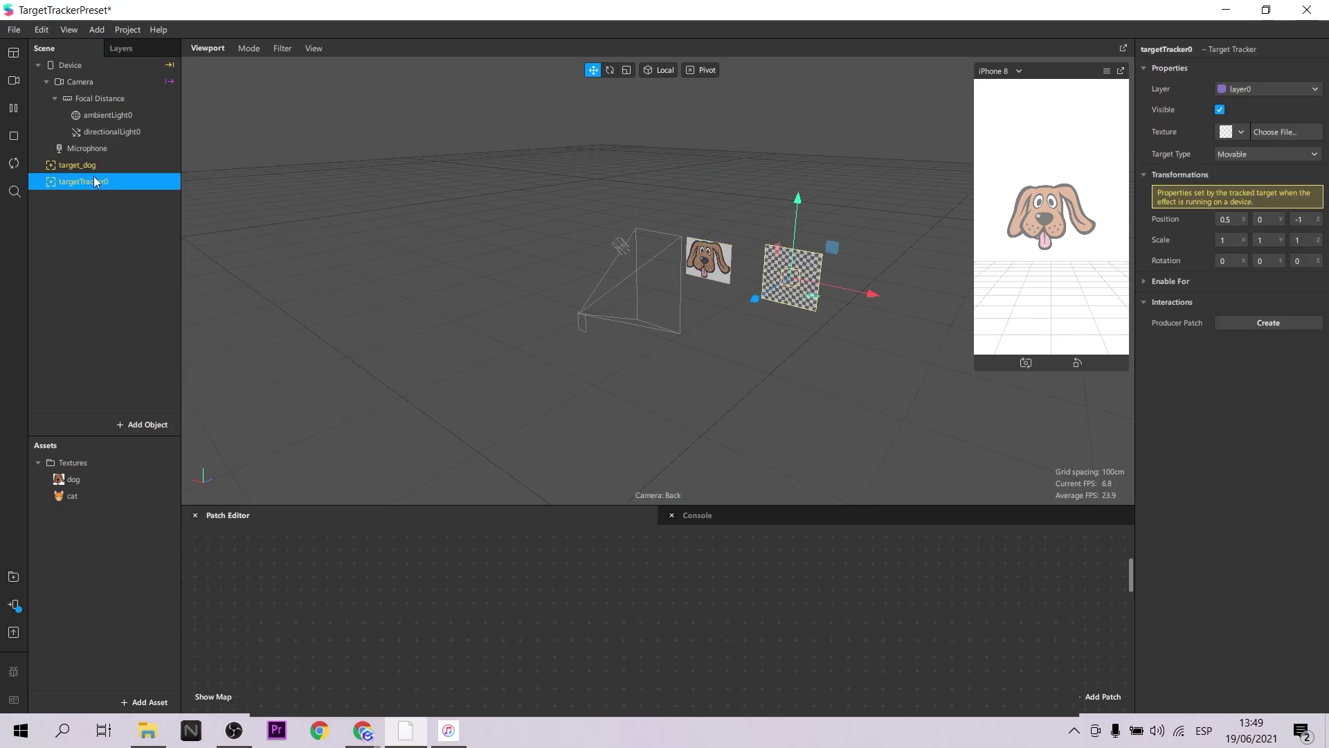
Rename the second target tracker as target_Cat and assign the cat texture to it.
double_click(78, 182)
text(target_Cat)
key(Return)
click(1241, 133)
click(1252, 174)
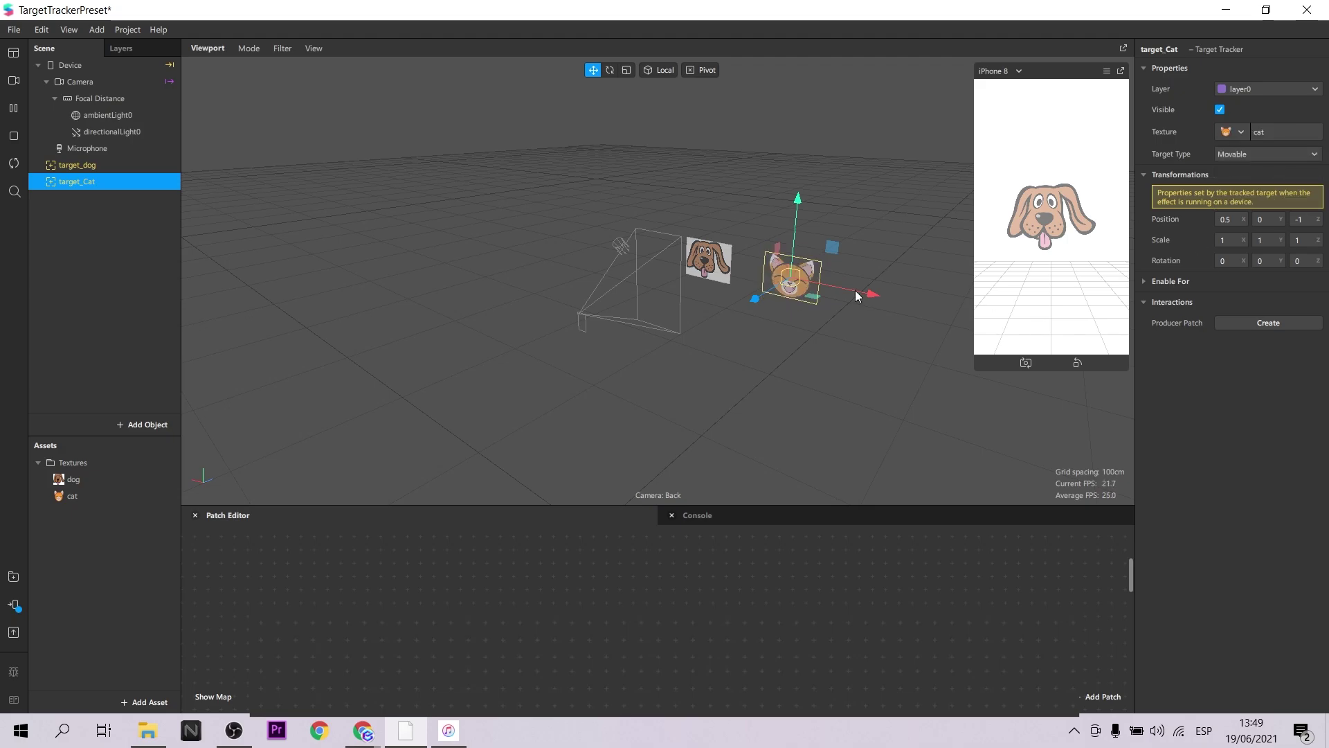
click(792, 337)
right_drag(693, 368, 786, 337)
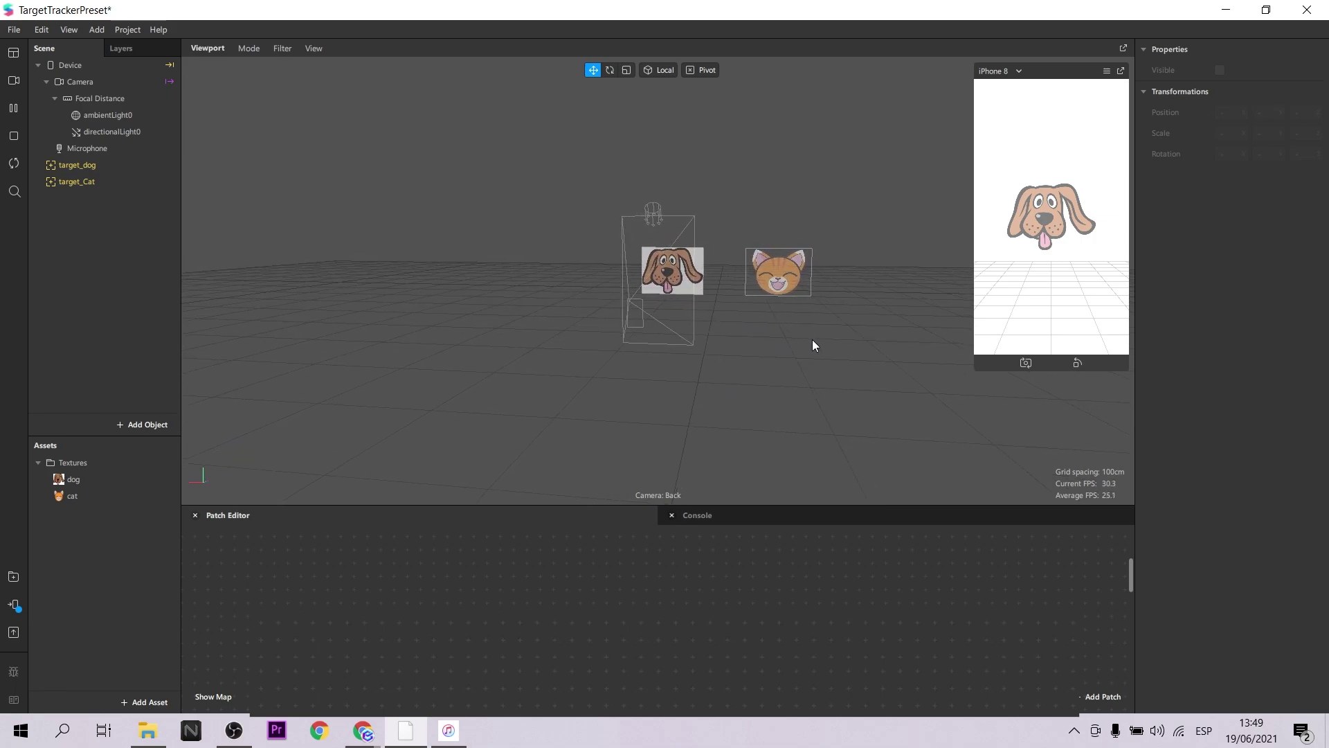
Import the Star Primitive from the 3D Shapes collection of the AR Library.
click(75, 167)
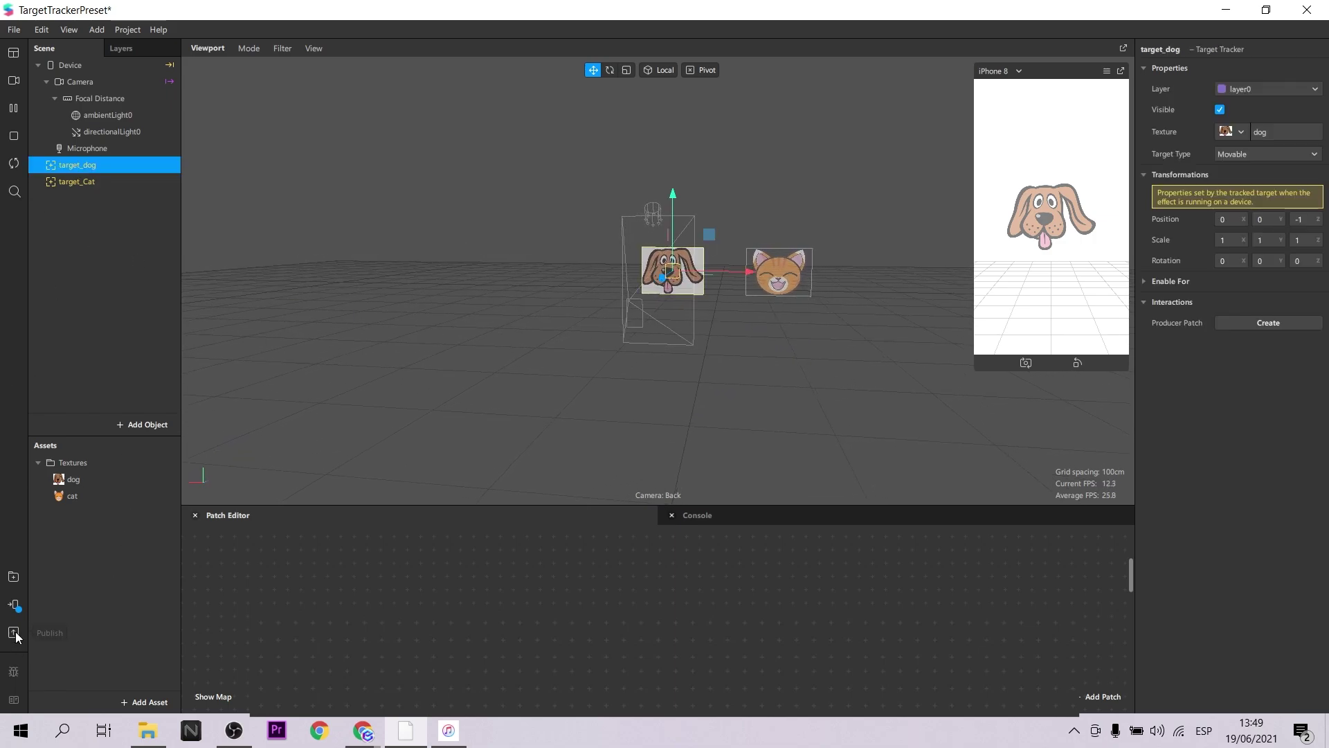
click(19, 579)
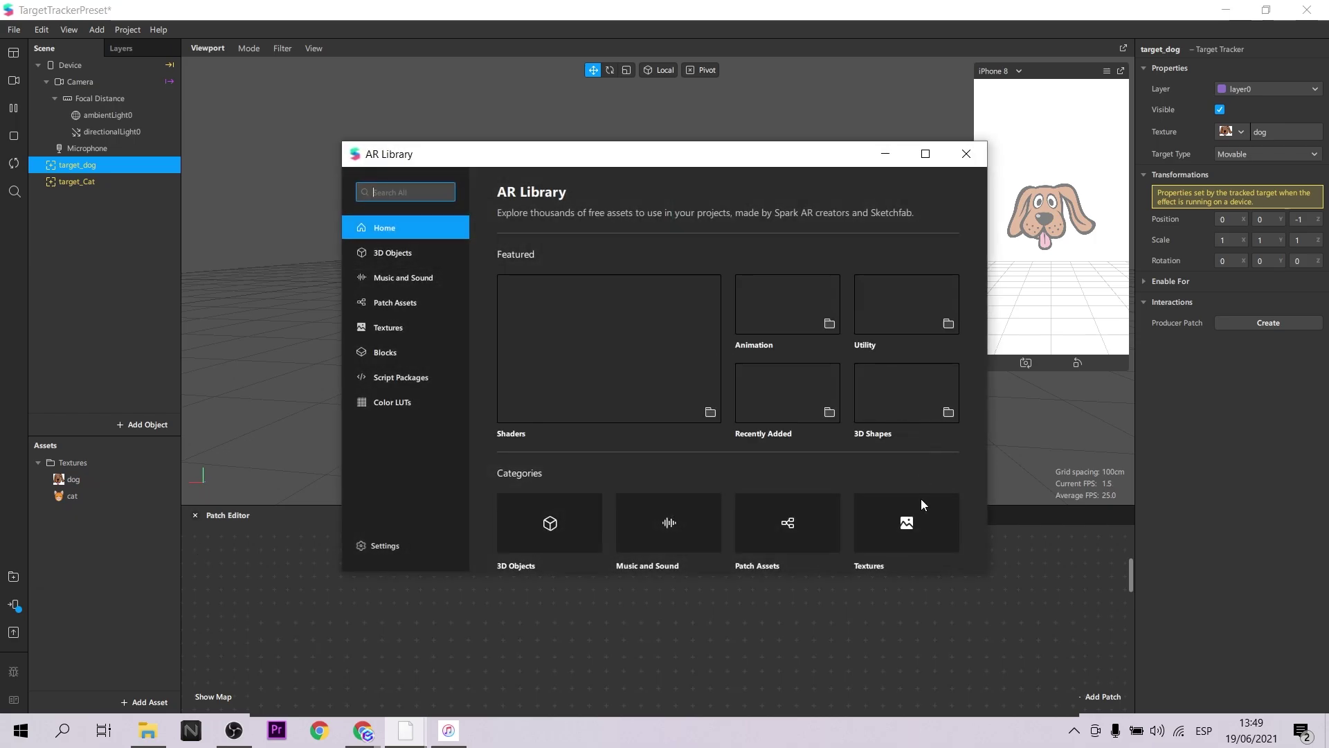
click(885, 405)
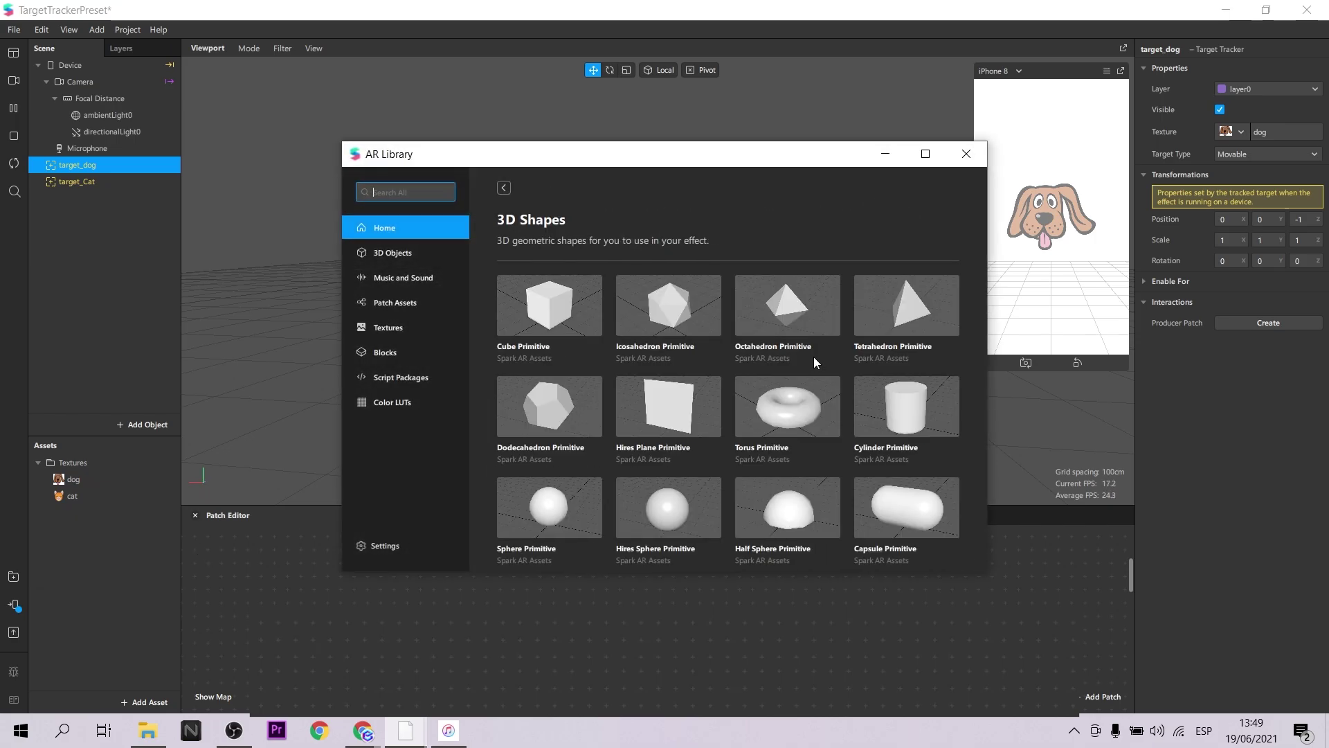
scroll(813, 355, down, 5)
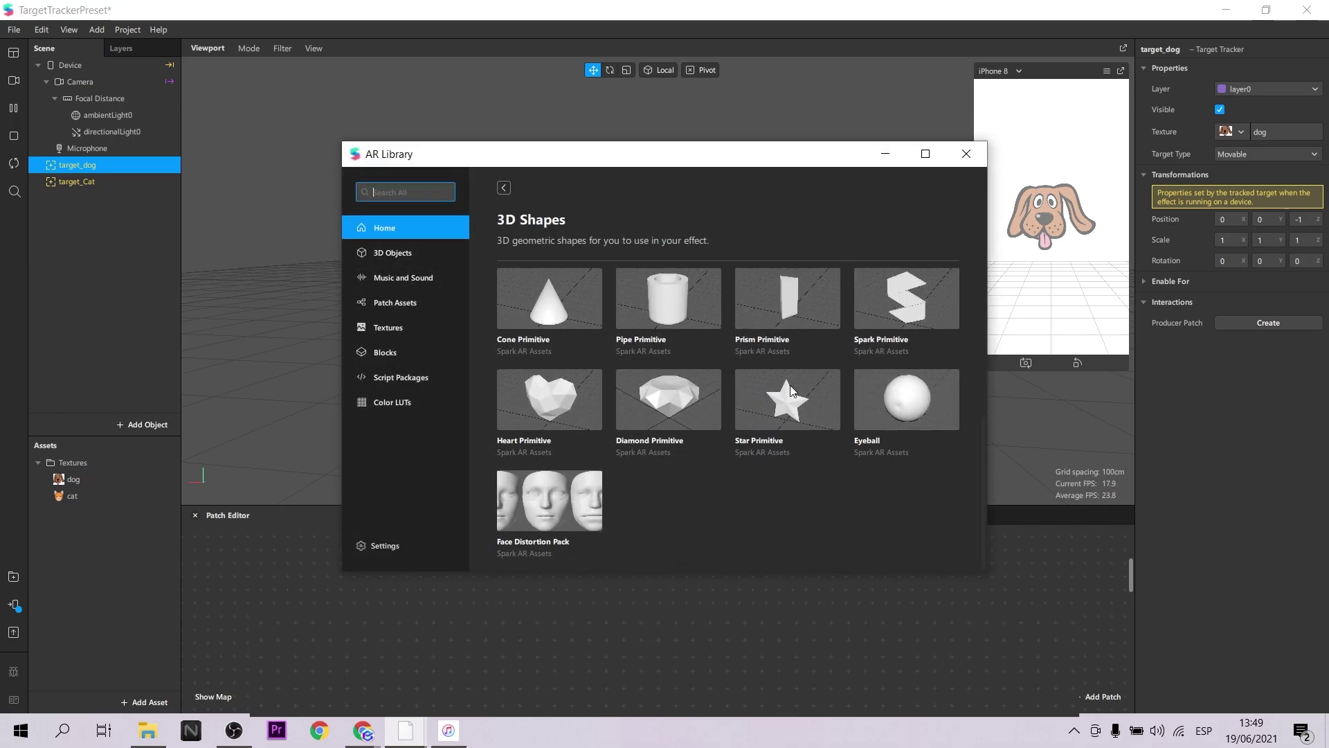
click(790, 389)
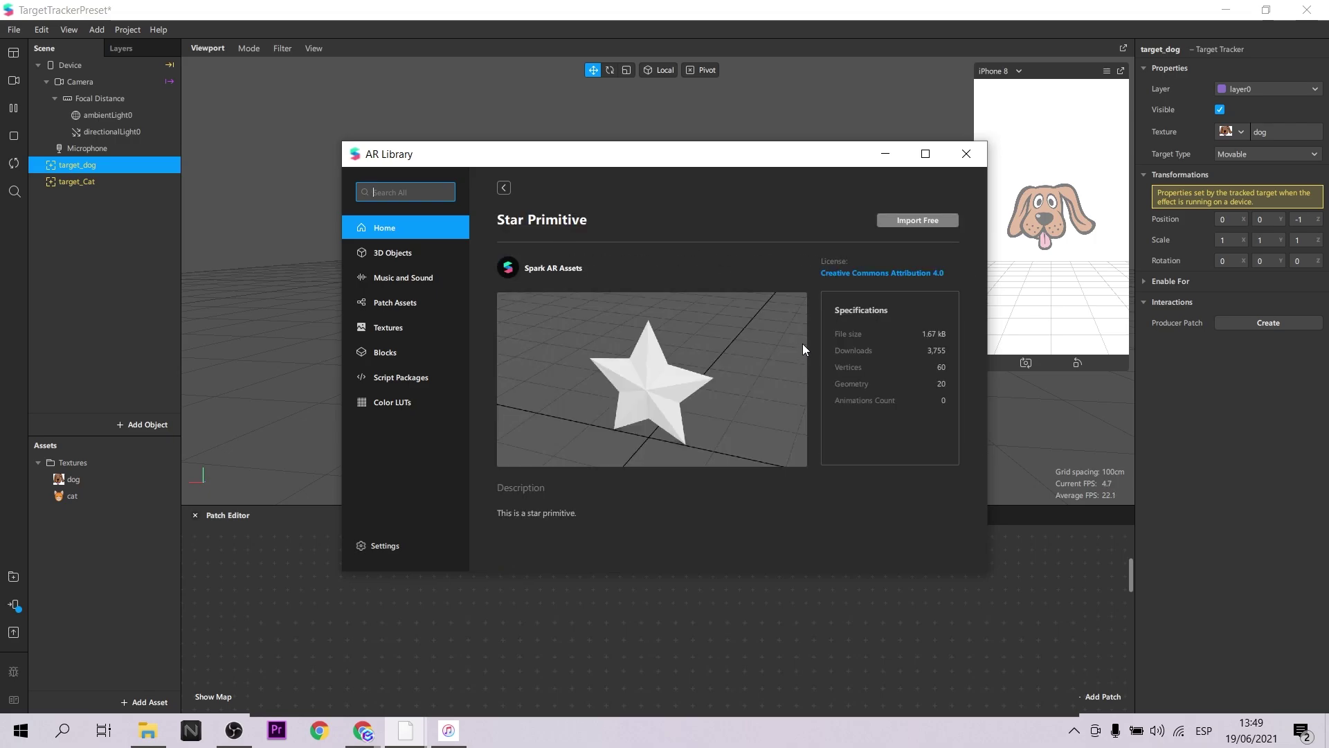
click(911, 220)
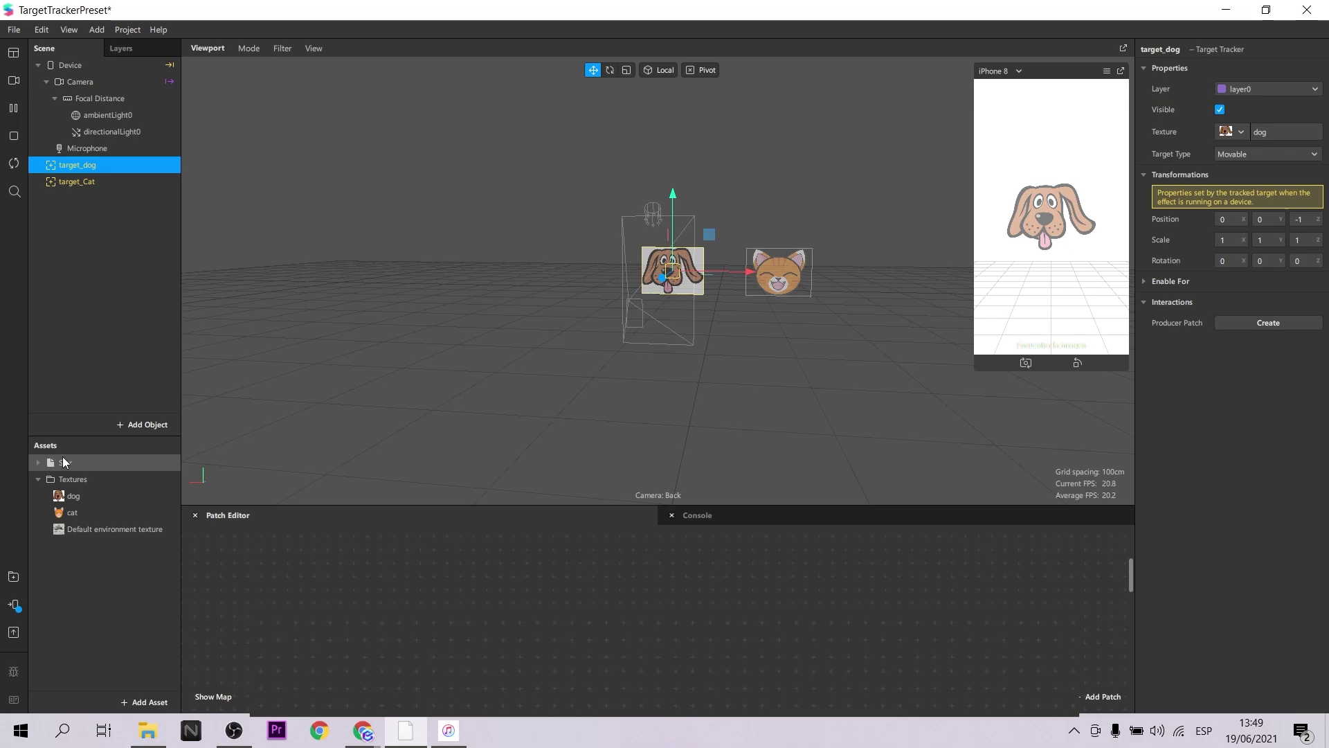
Place the Star object under target_dog and set its scale to 5 on all three axes.
drag(62, 461, 101, 149)
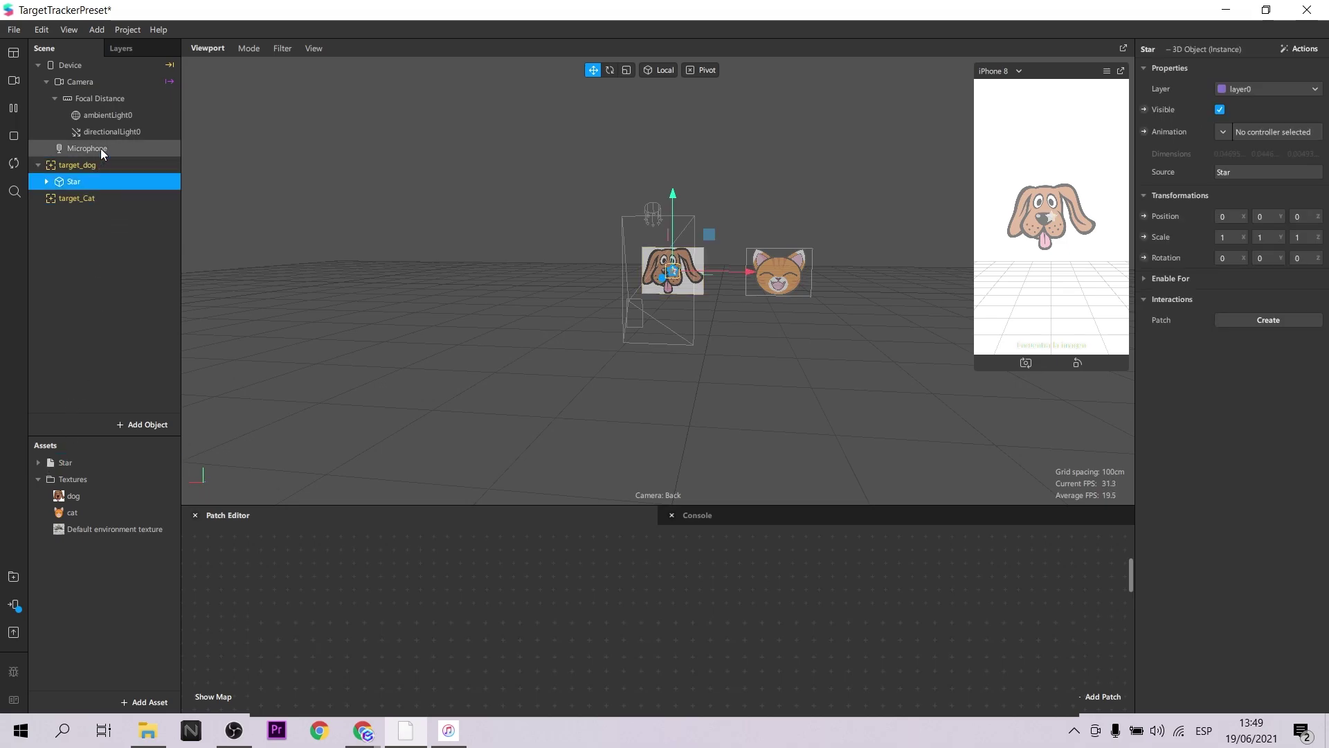
double_click(1233, 239)
text(5)
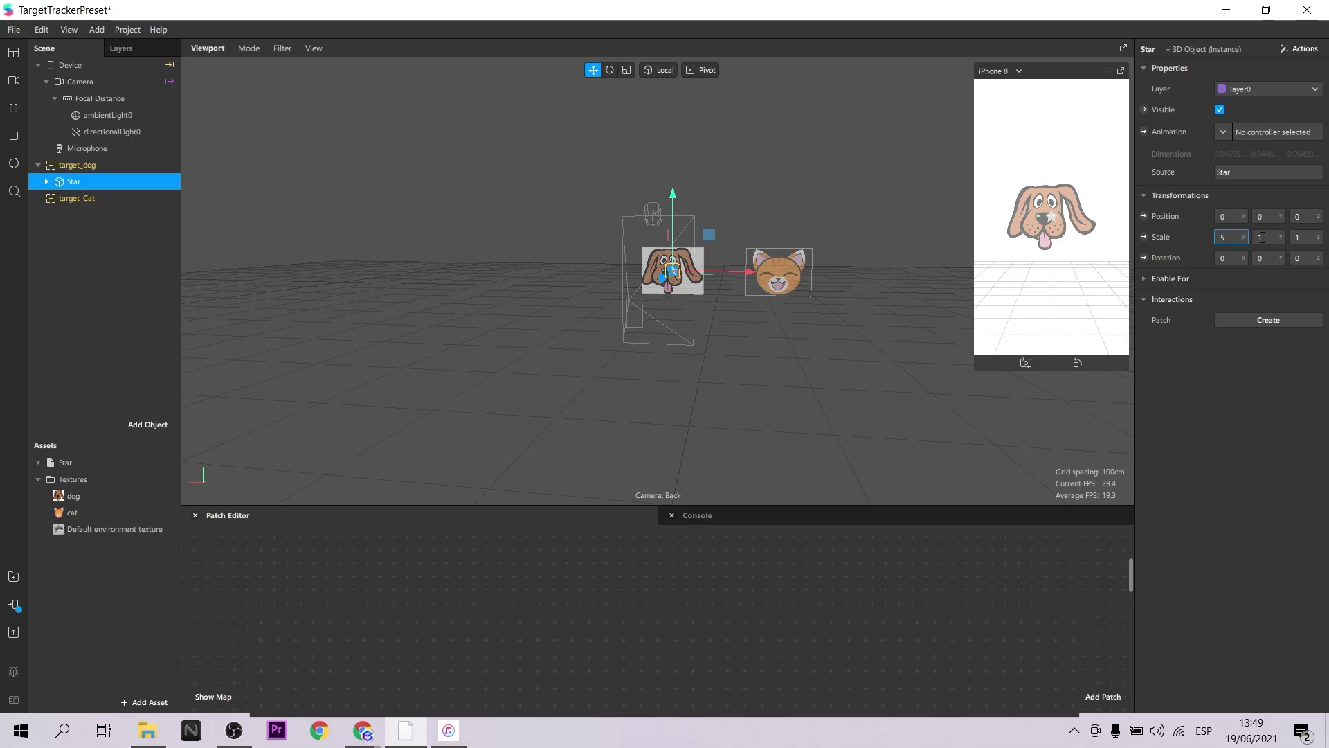
key(Tab)
text(5)
key(Tab)
text(5)
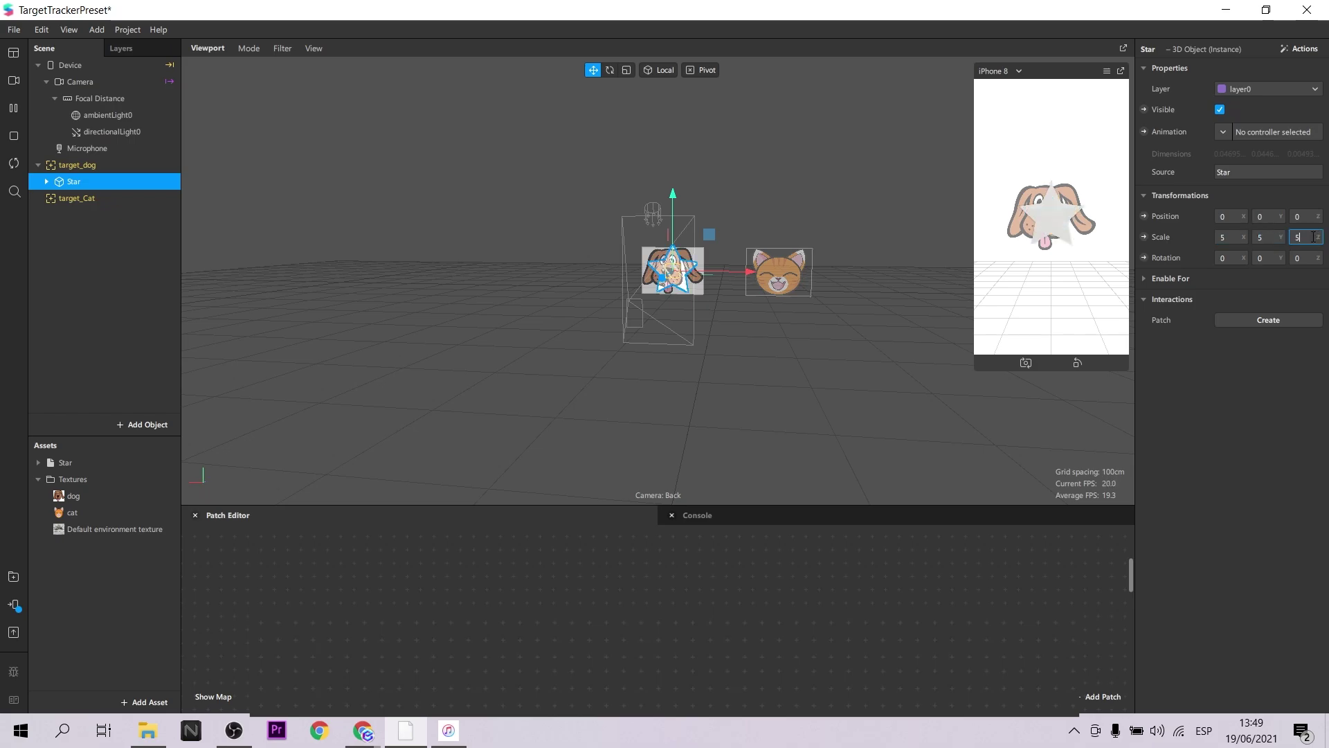
key(Return)
click(828, 389)
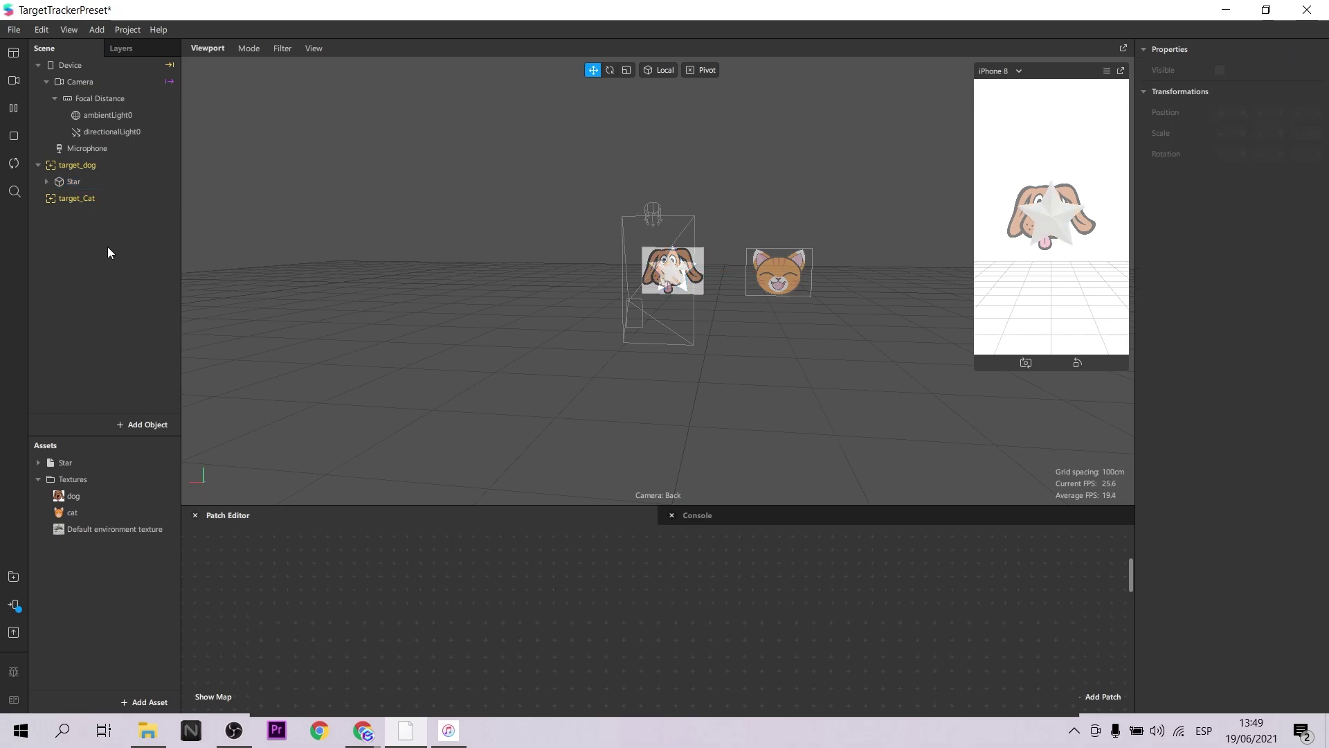
Move the star to about X -0.02 and Z 0.069 in front of the dog image, and tilt it about -7.8 degrees around X.
double_click(69, 181)
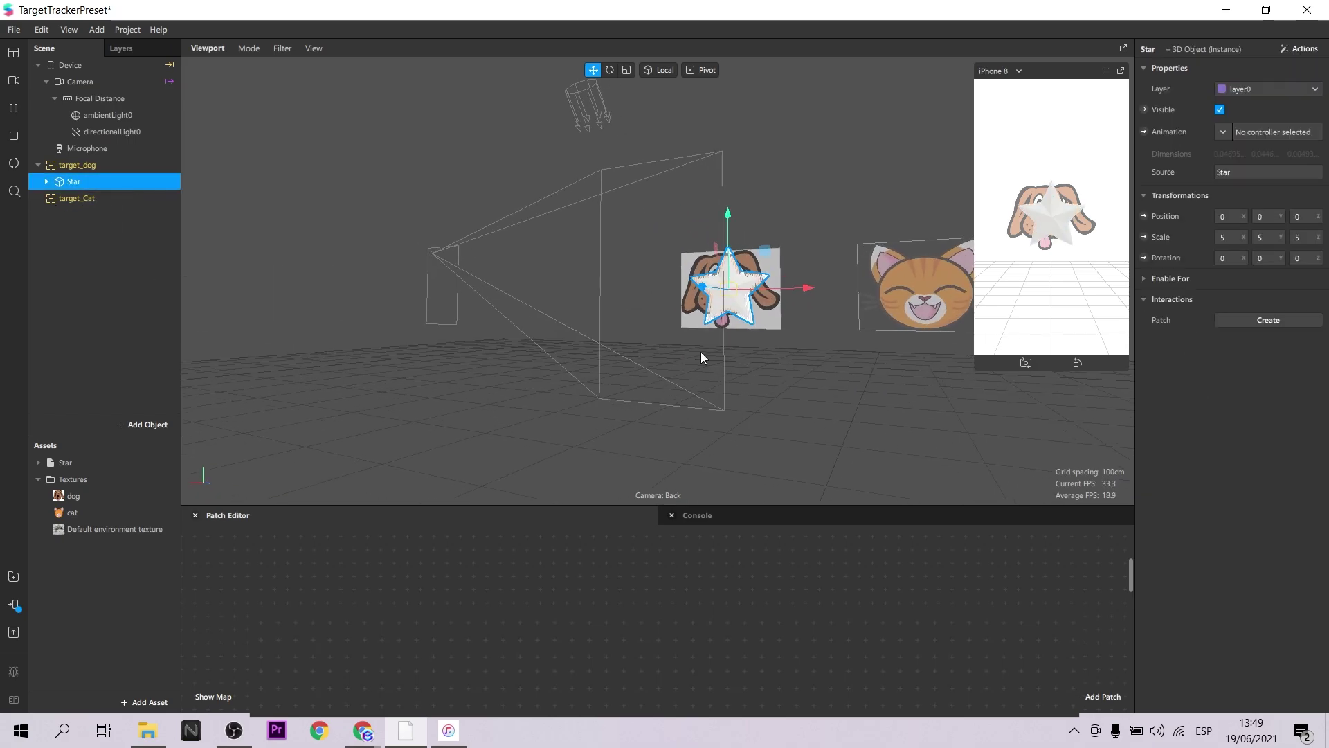
click(609, 70)
mouse_move(701, 284)
mouse_down()
mouse_move(701, 321)
mouse_move(707, 284)
mouse_up()
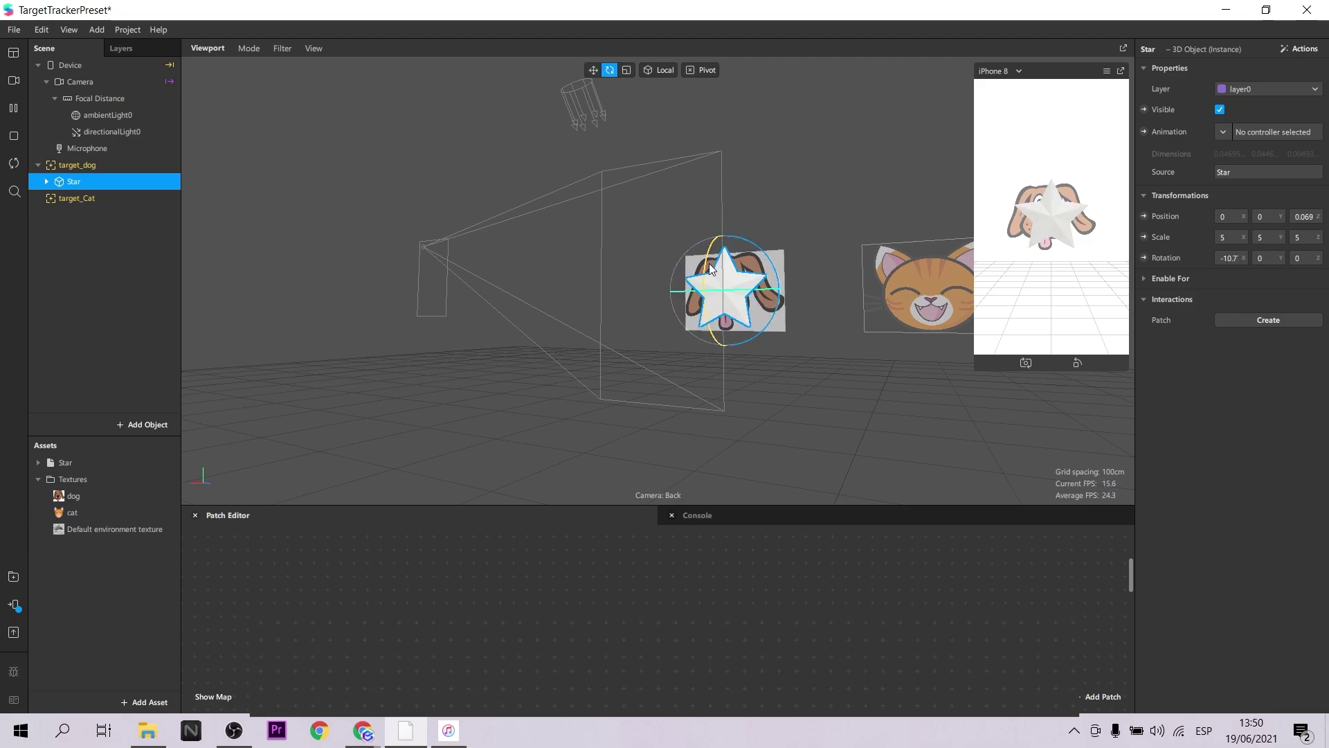
click(593, 70)
drag(796, 288, 793, 289)
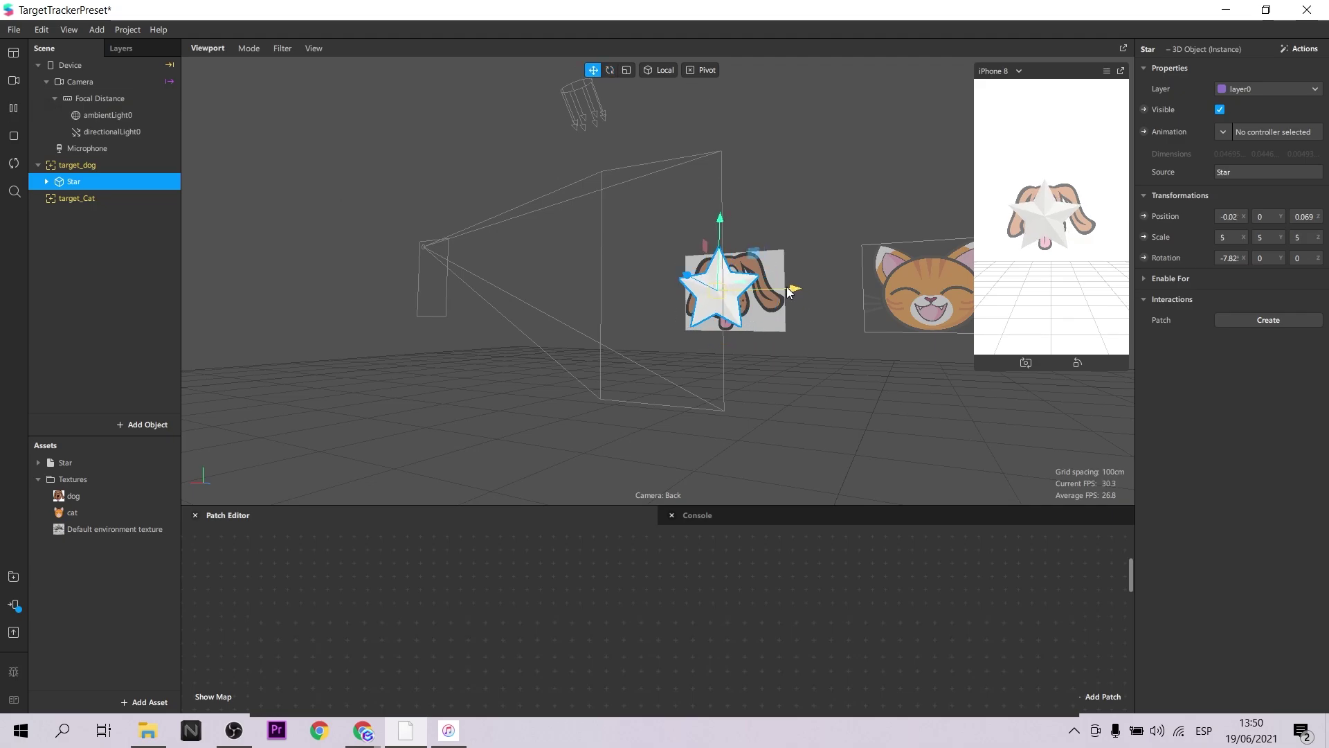
Set the Star_mat material's color to yellow #ffff00, with metallic at 53 and roughness at 7.
click(39, 462)
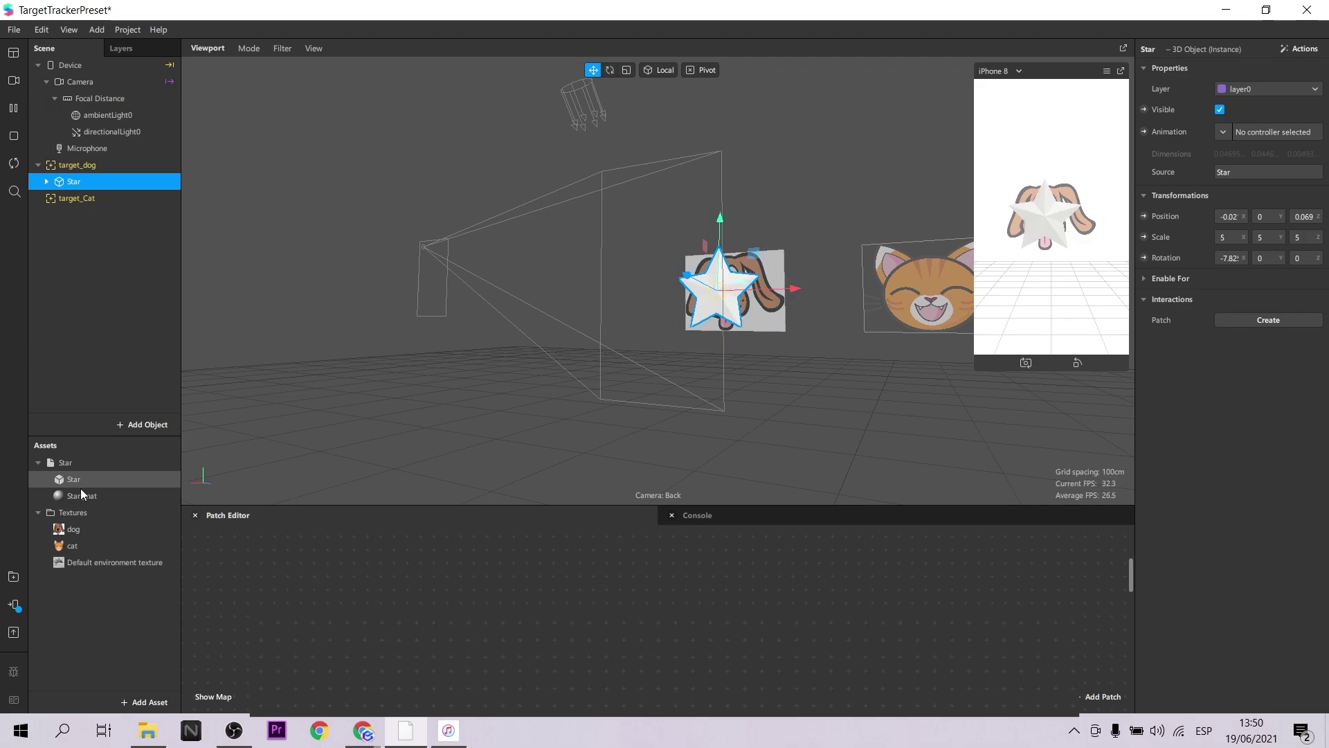
click(81, 495)
click(1234, 151)
click(635, 281)
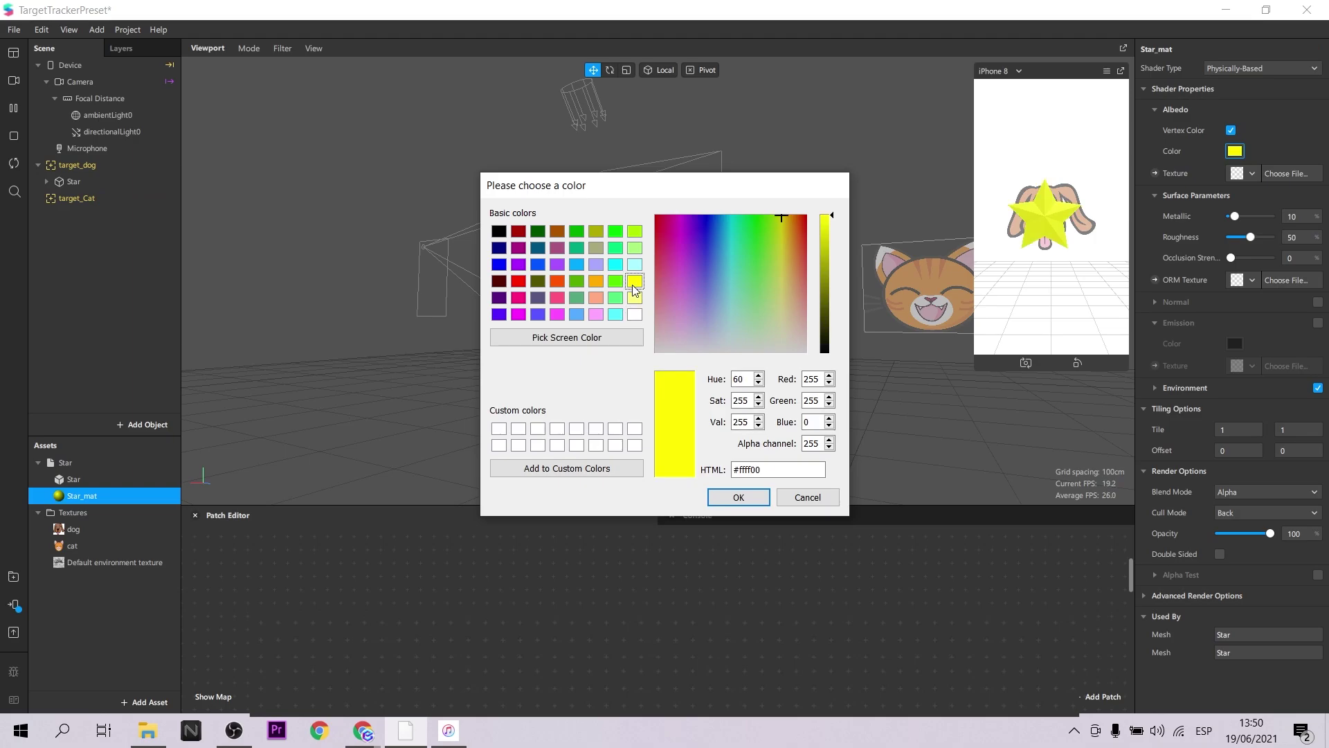
click(739, 499)
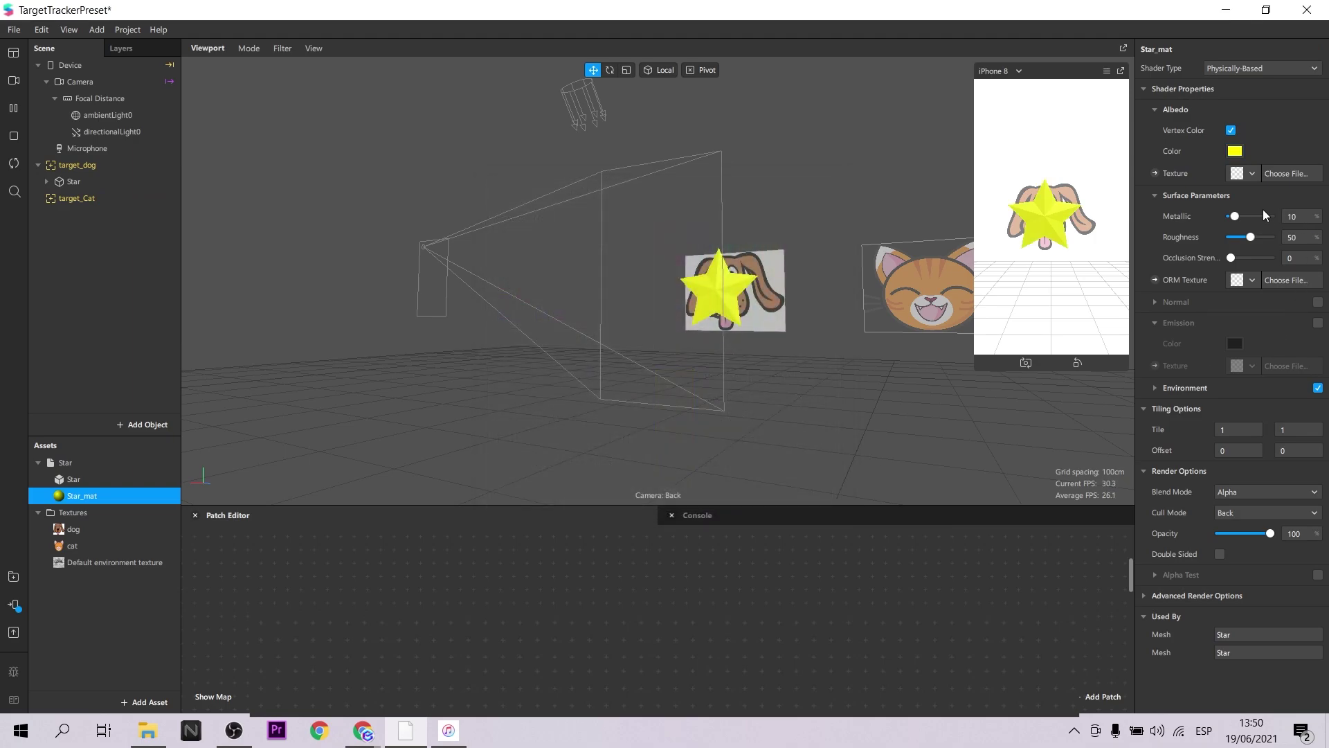
mouse_move(1235, 216)
mouse_down()
mouse_move(1246, 216)
mouse_move(1241, 261)
mouse_move(1252, 218)
mouse_up()
right_drag(768, 349, 832, 393)
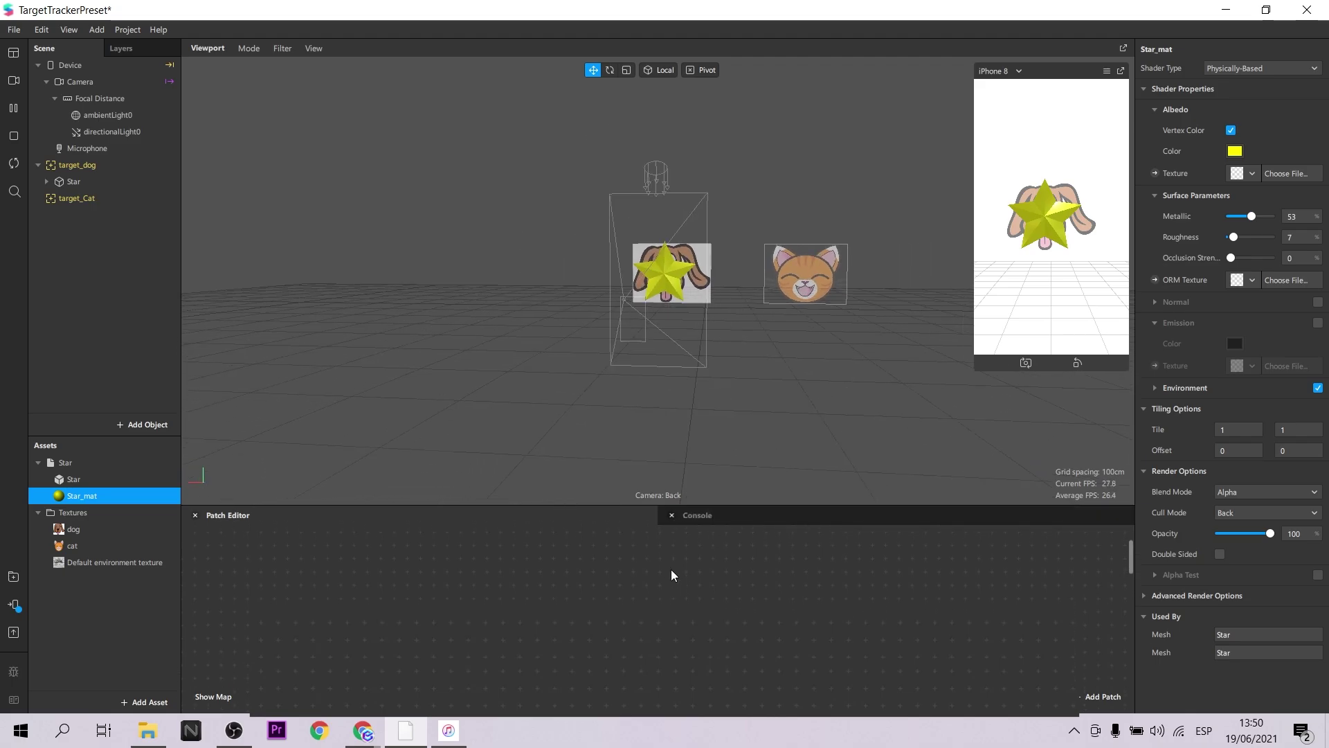
Create the tracking patches for target_Cat in the Patch Editor.
click(69, 198)
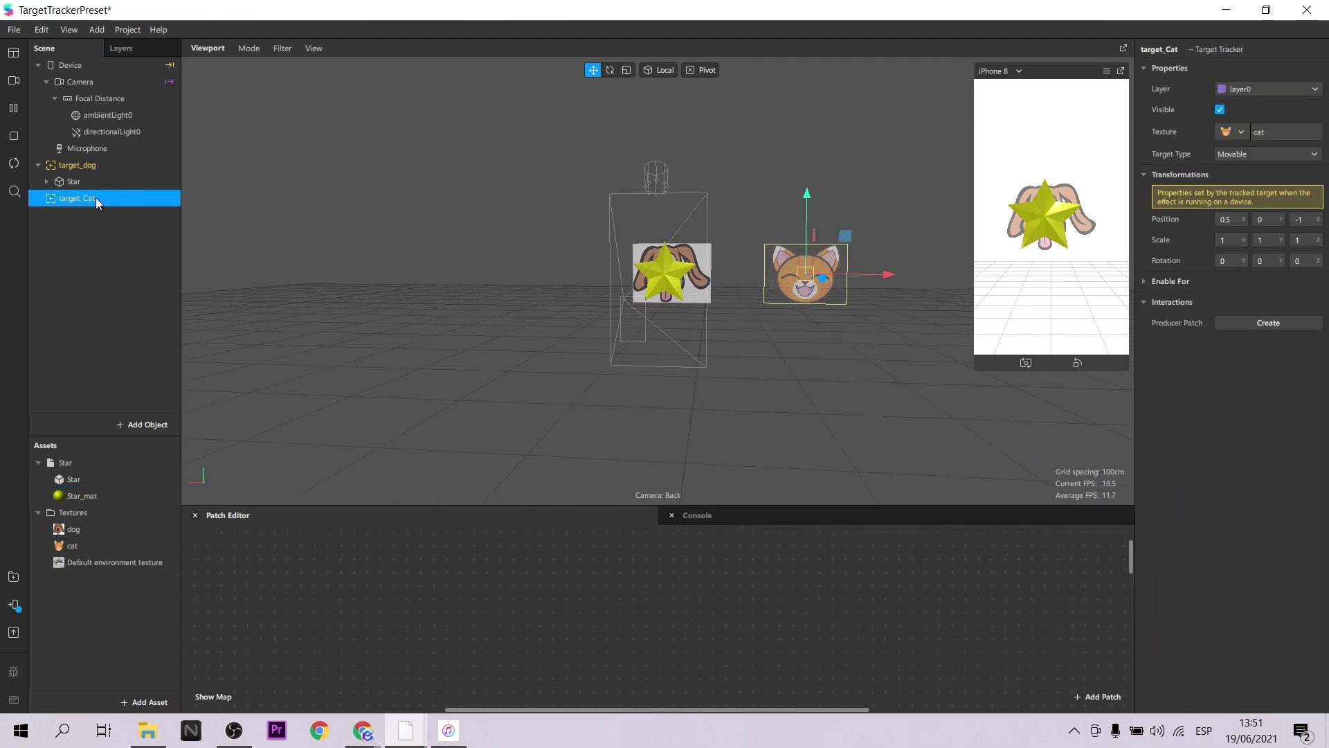
drag(77, 195, 339, 562)
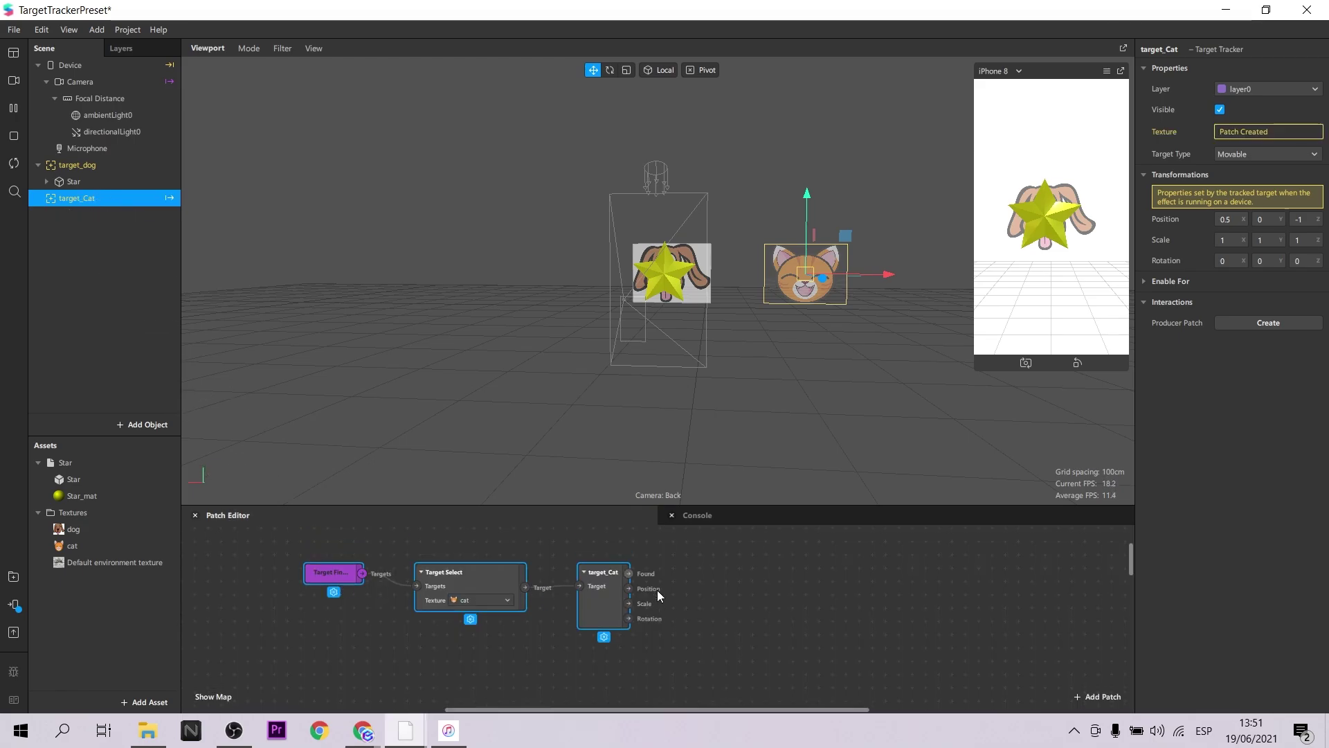
Add a Not patch in the Patch Editor and feed it the Found output of target_Cat.
scroll(649, 596, up, 2)
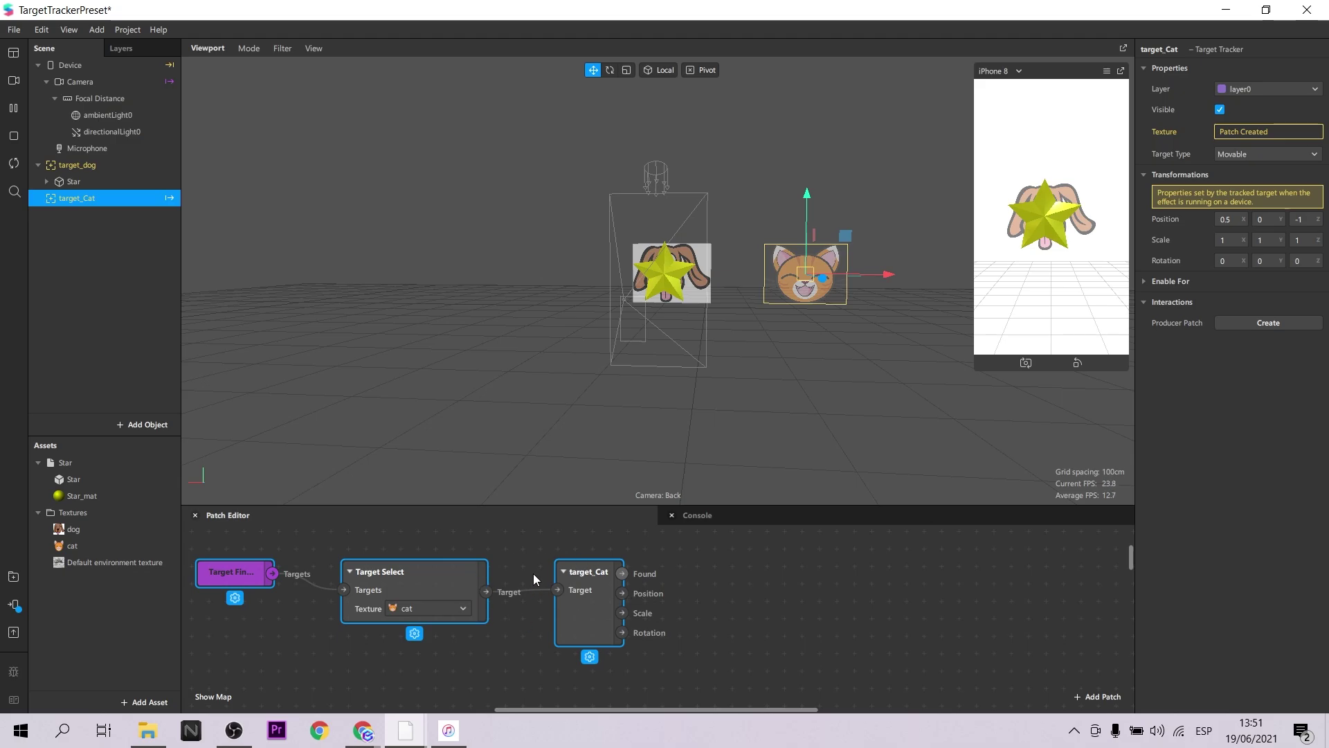
click(749, 576)
double_click(749, 575)
text(n)
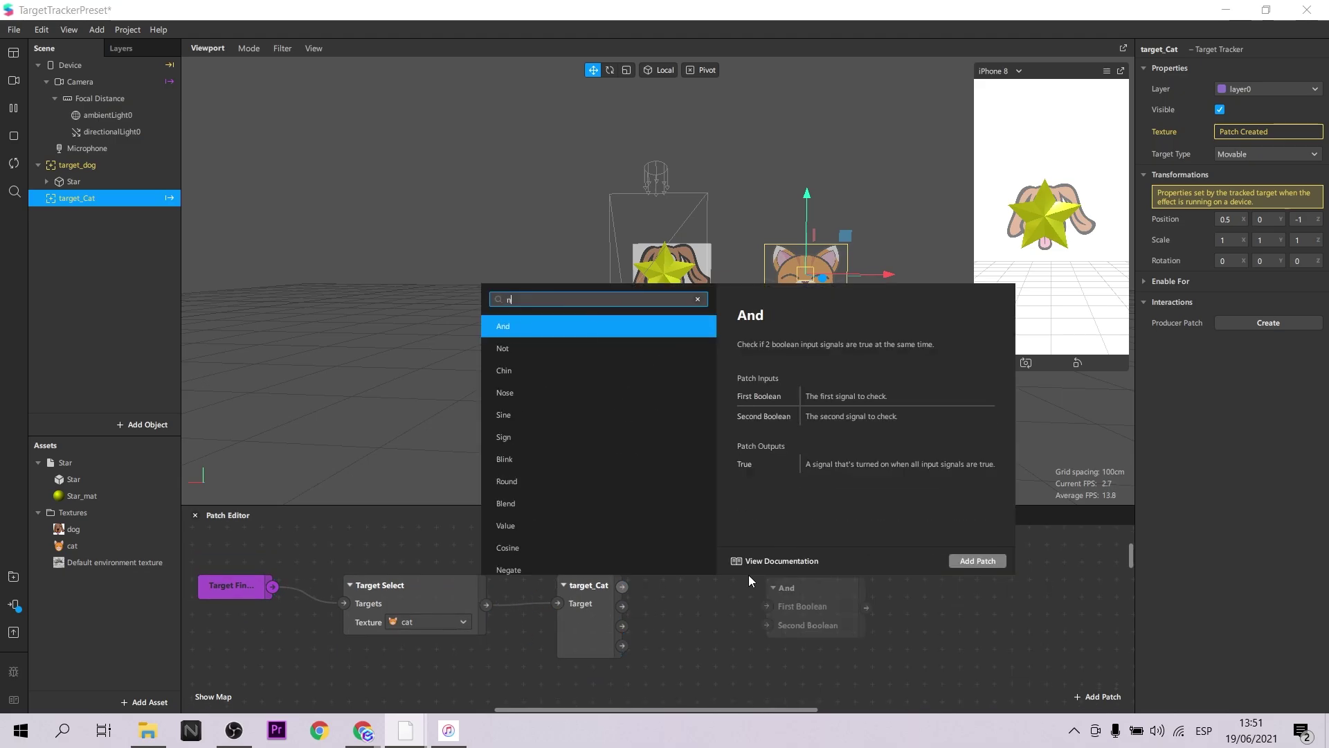
text(ot)
key(Return)
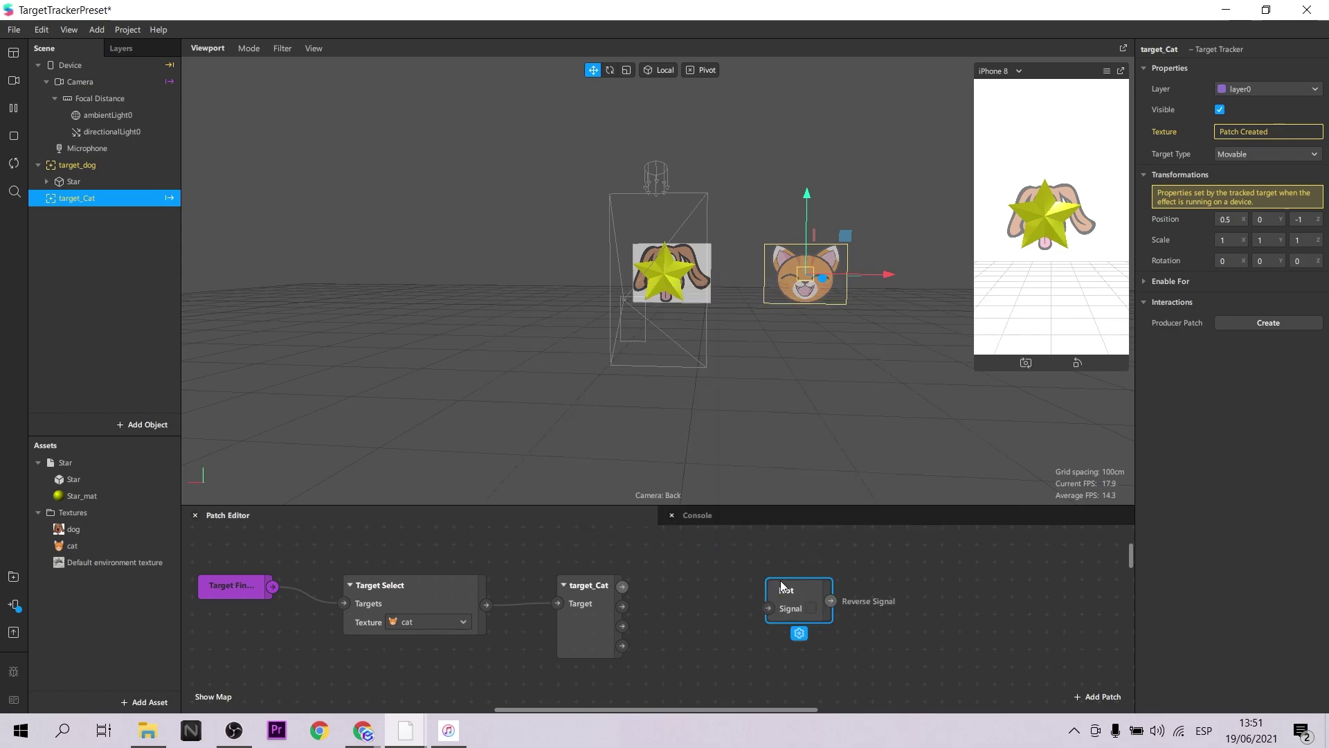
drag(782, 585, 711, 565)
drag(628, 586, 713, 549)
Connect the Not patch's output to a Visible patch for the Star, and send the effect to the connected iPhone in Spark AR Player.
click(90, 180)
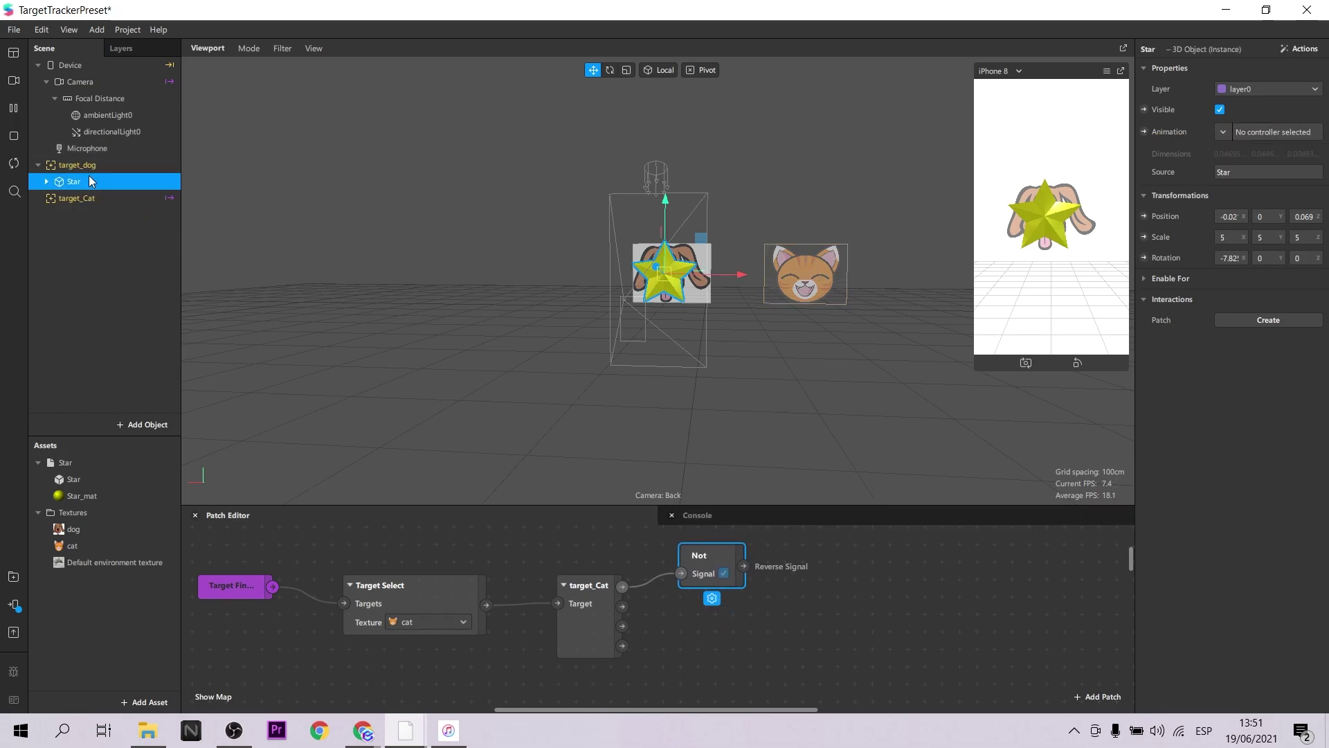
click(1143, 110)
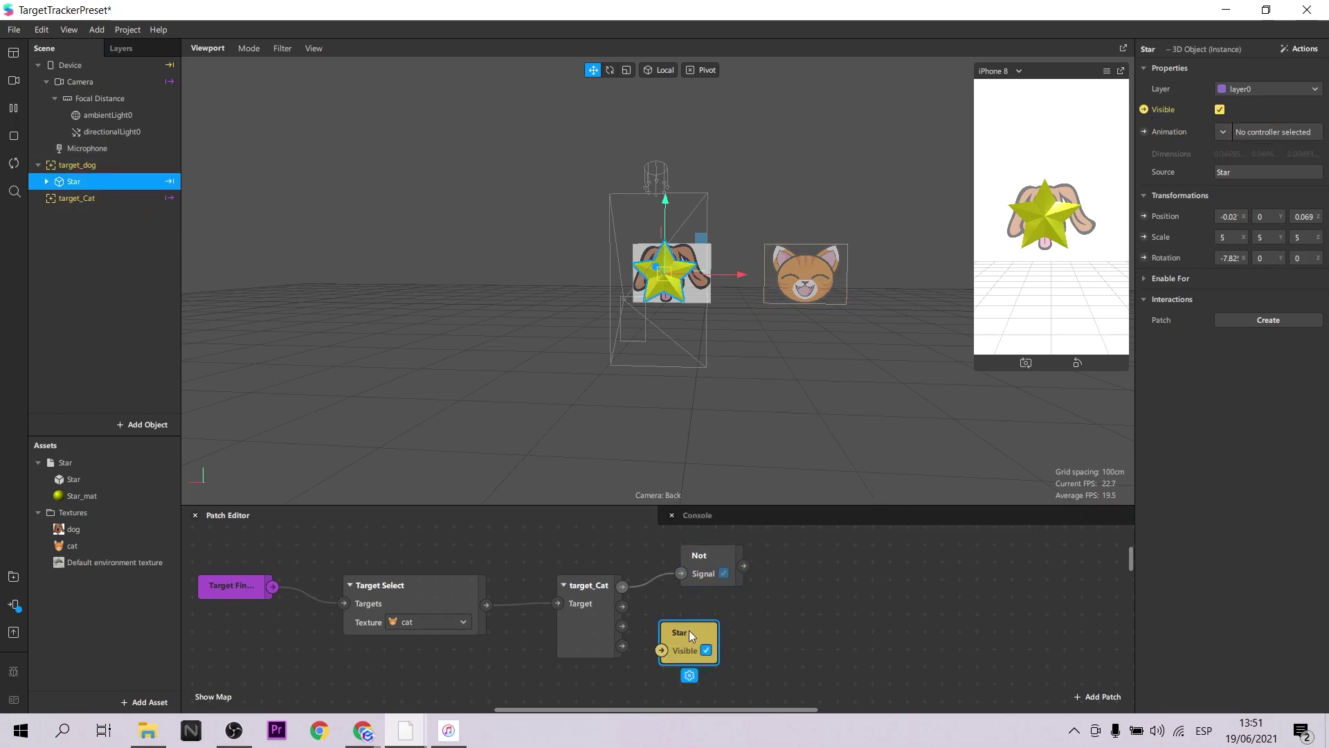
drag(690, 635, 831, 558)
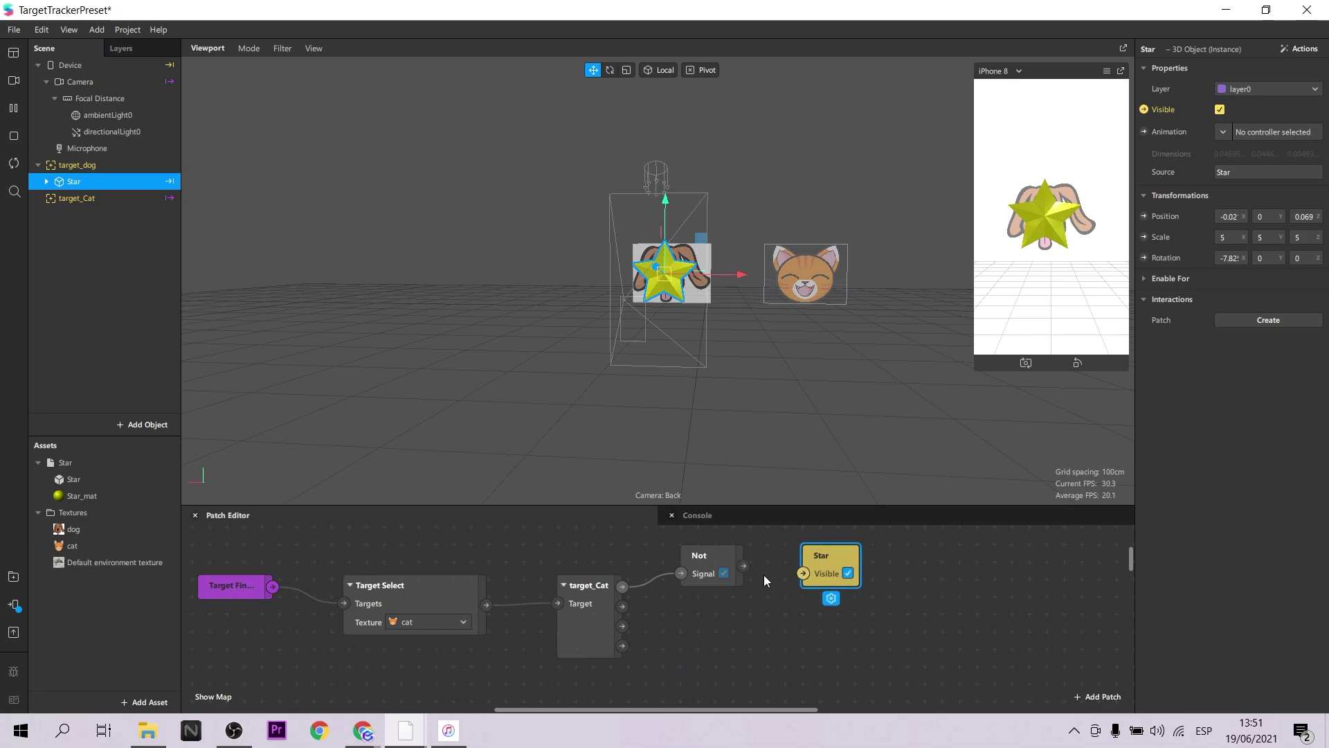
drag(745, 566, 805, 572)
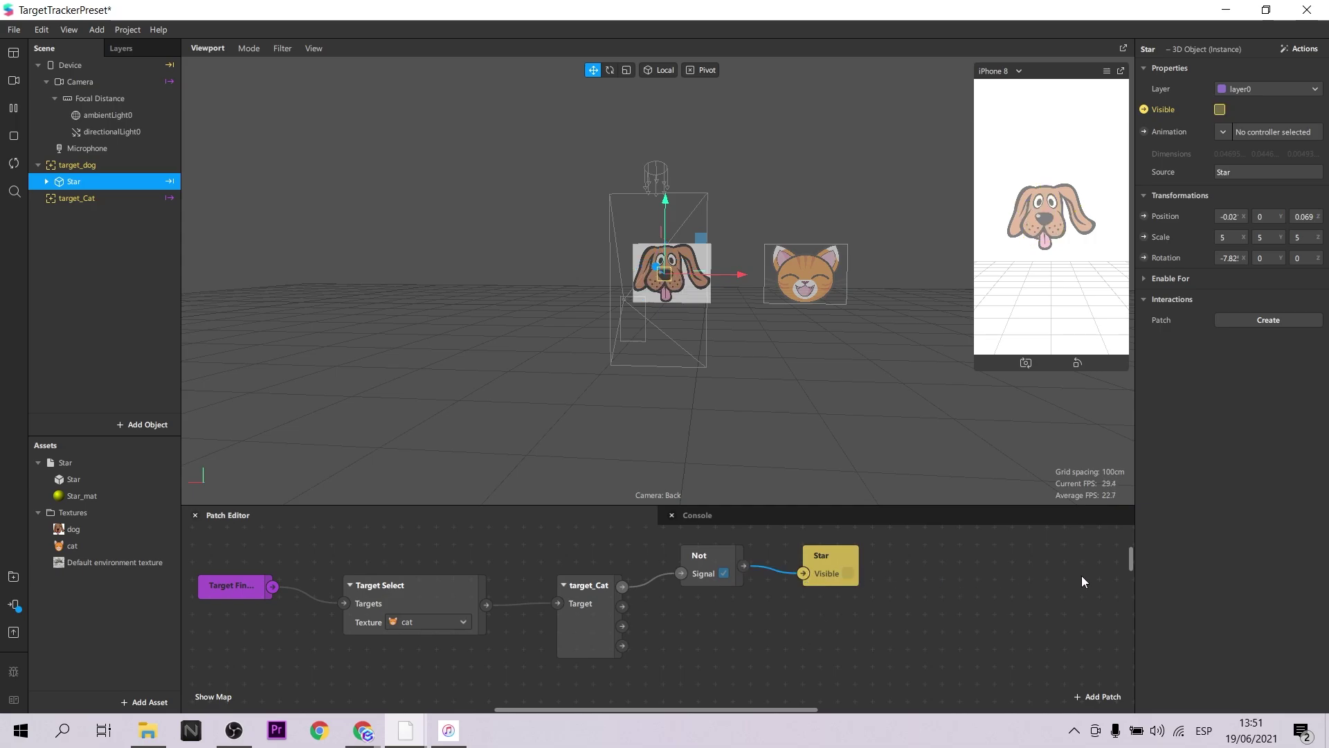
click(19, 605)
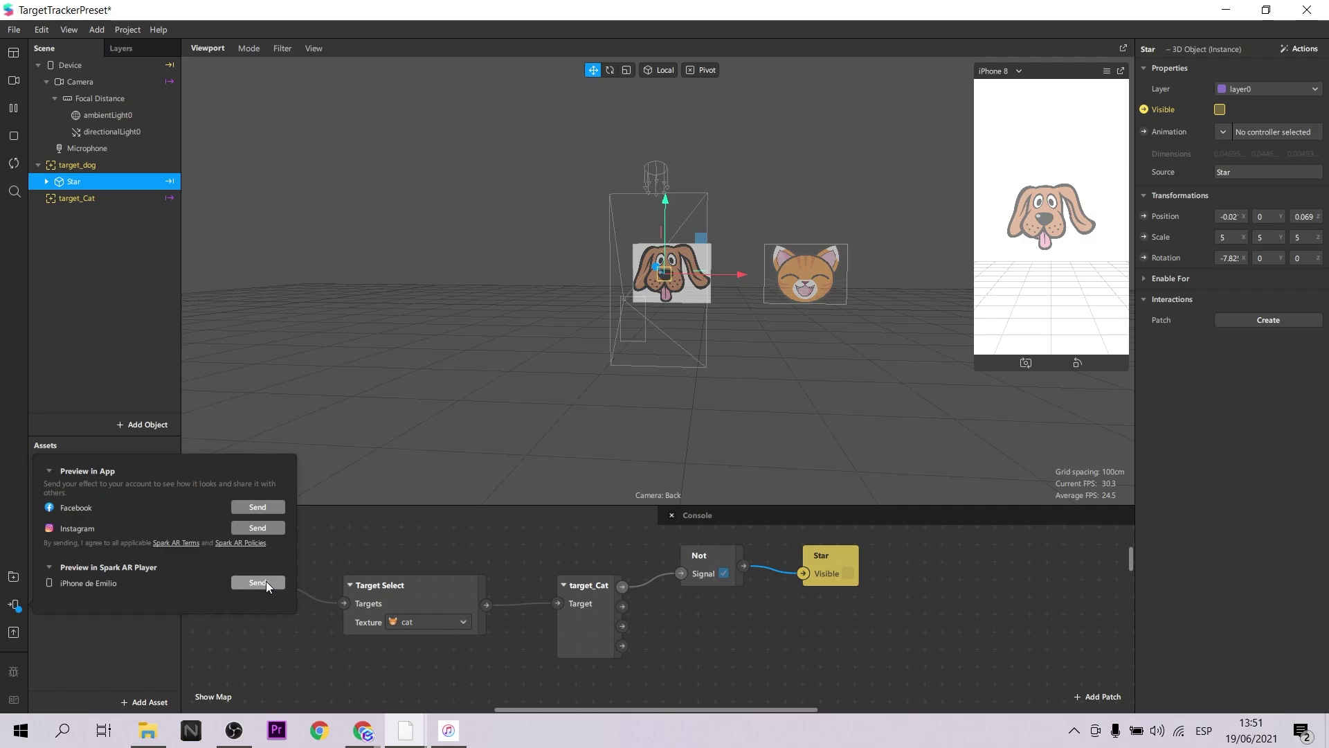
click(258, 582)
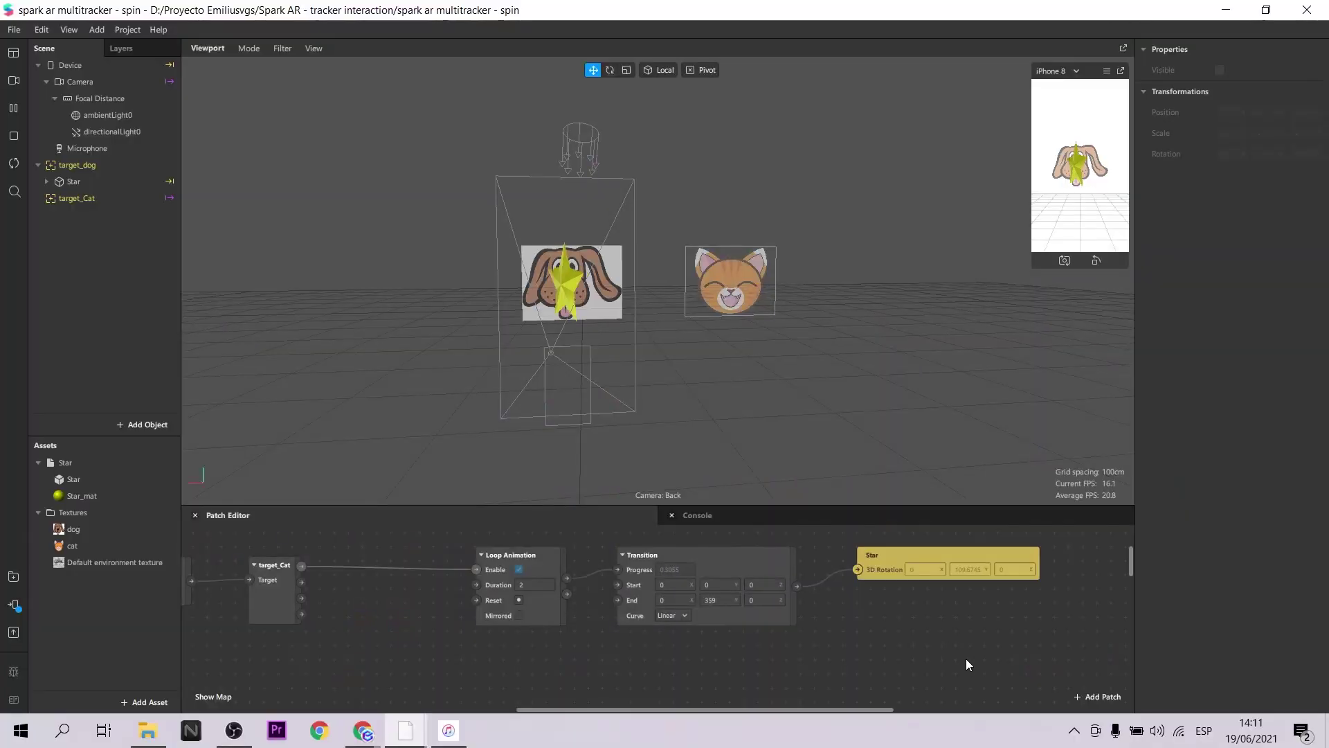
Delete the Loop Animation, Transition and Star 3D Rotation patches, keeping the target_Cat tracking patches.
click(654, 597)
drag(654, 597, 497, 551)
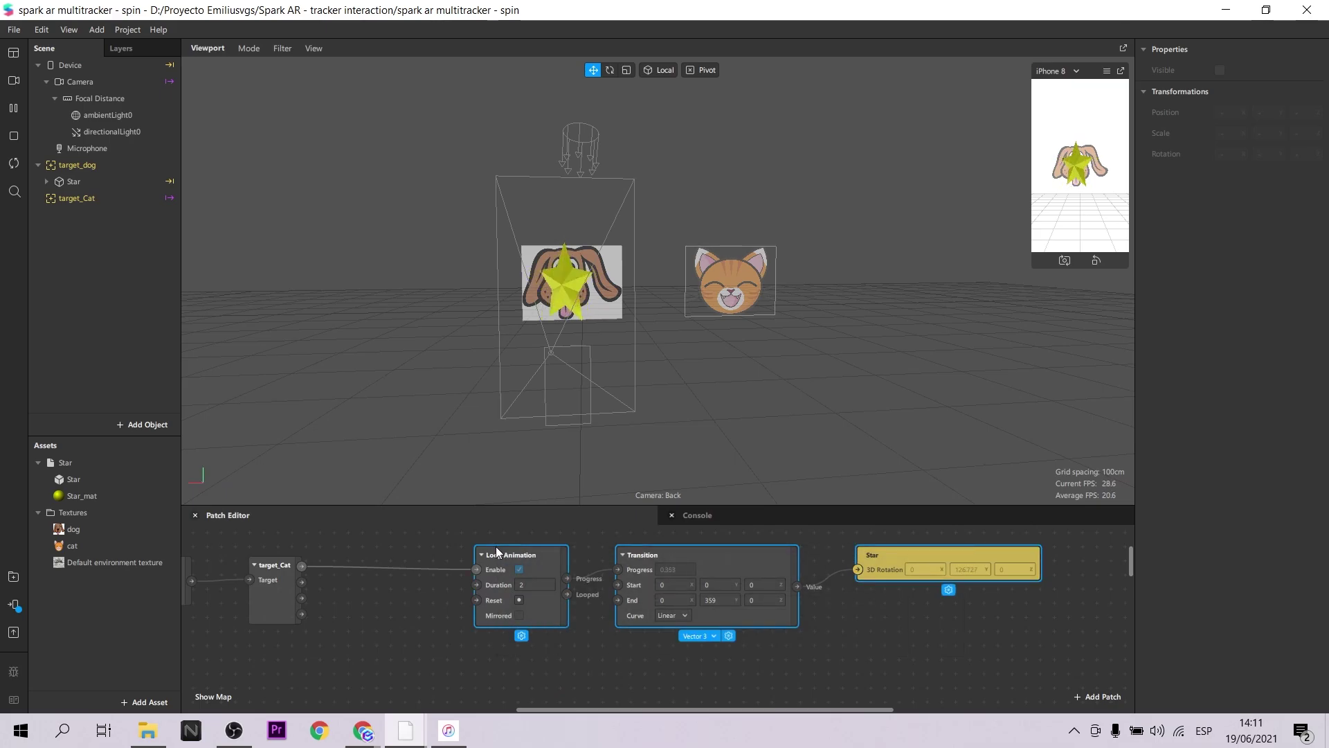
key(Delete)
drag(774, 710, 673, 695)
scroll(699, 636, up, 2)
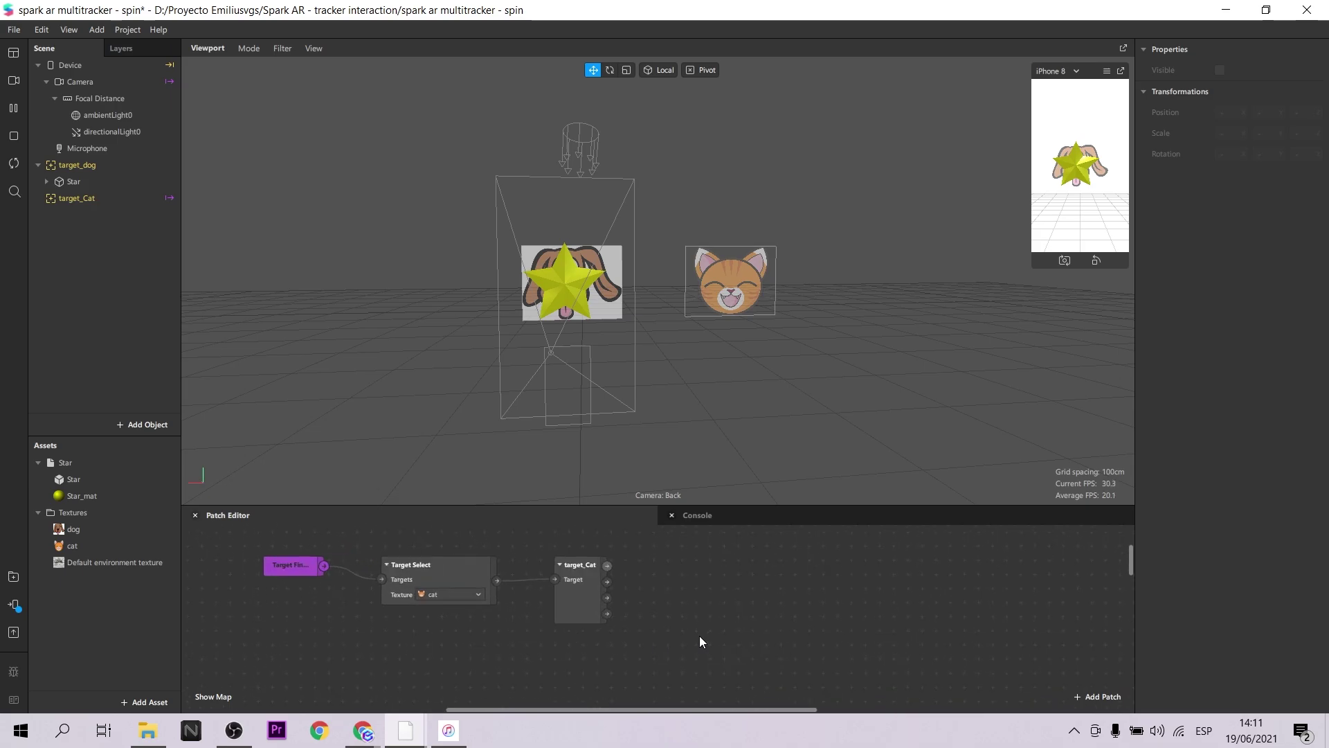
Import the Cube Primitive from the 3D Shapes collection of the AR Library.
click(86, 197)
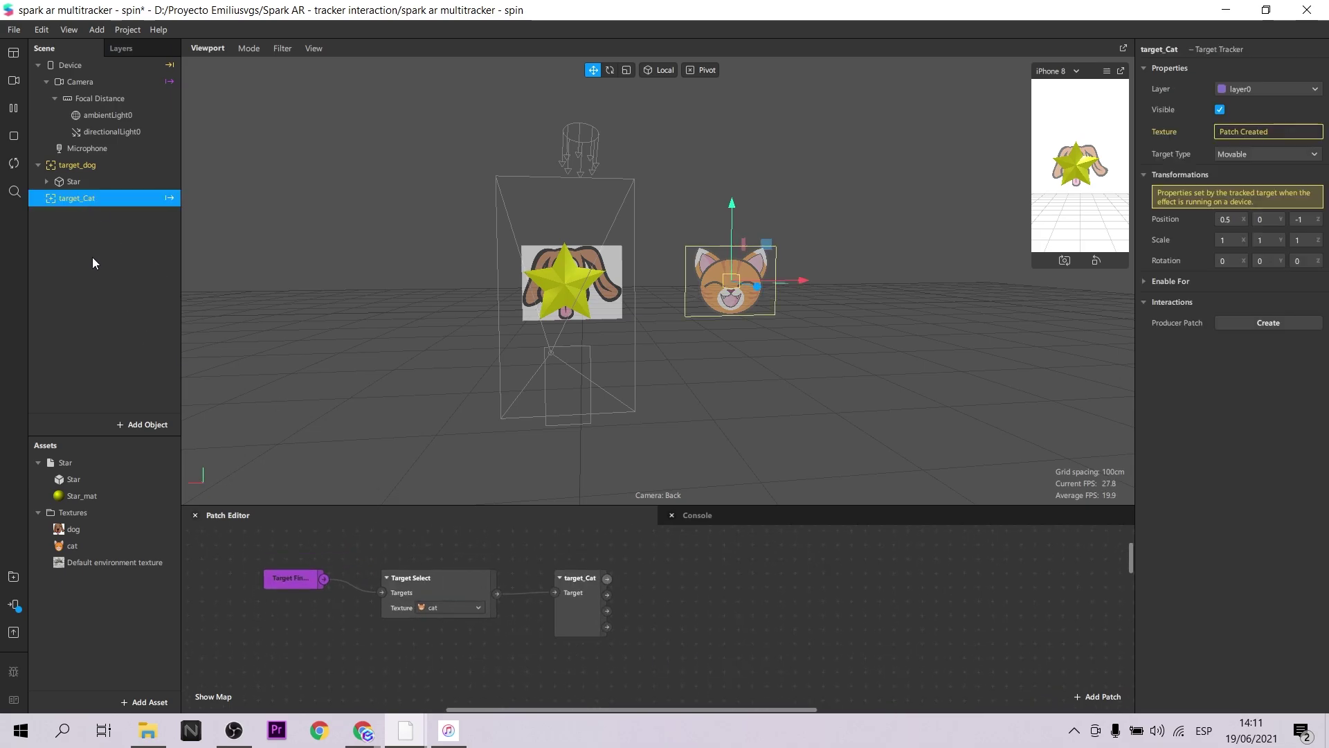
click(14, 577)
click(911, 407)
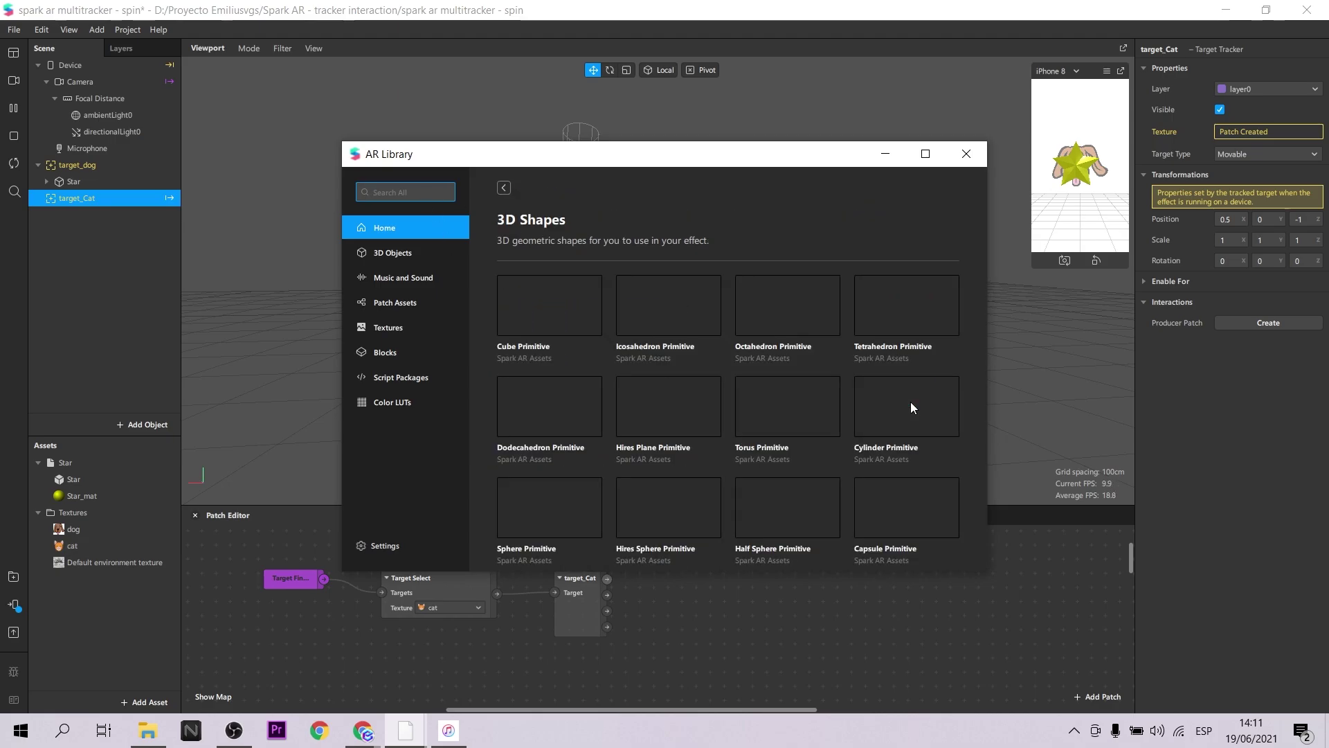
click(552, 313)
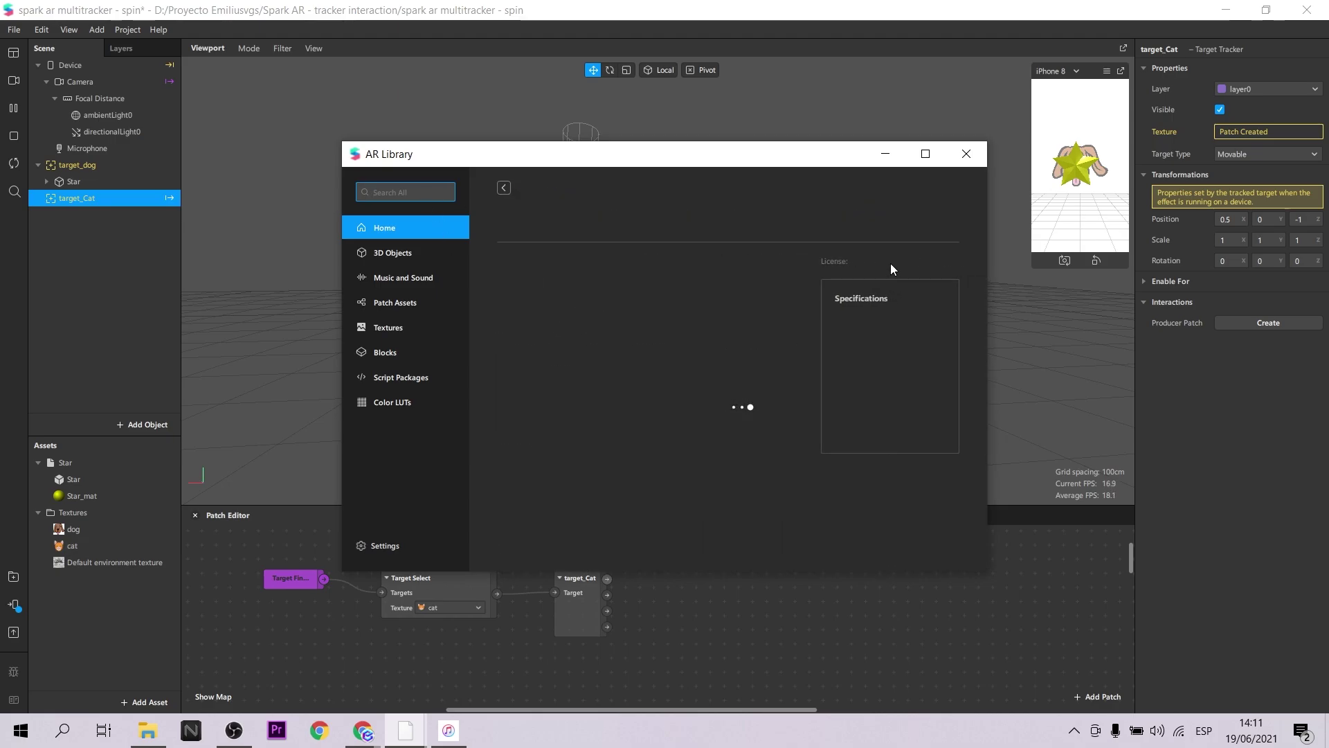
click(912, 223)
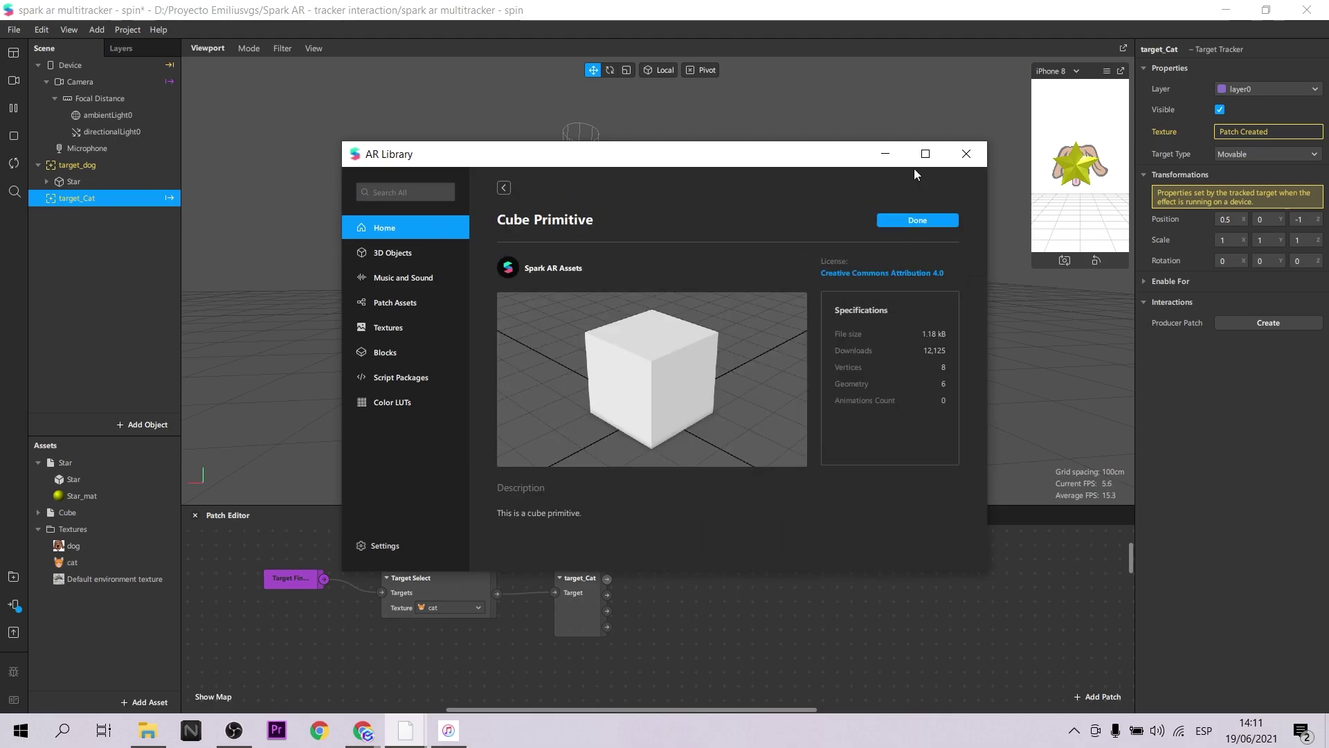
click(965, 153)
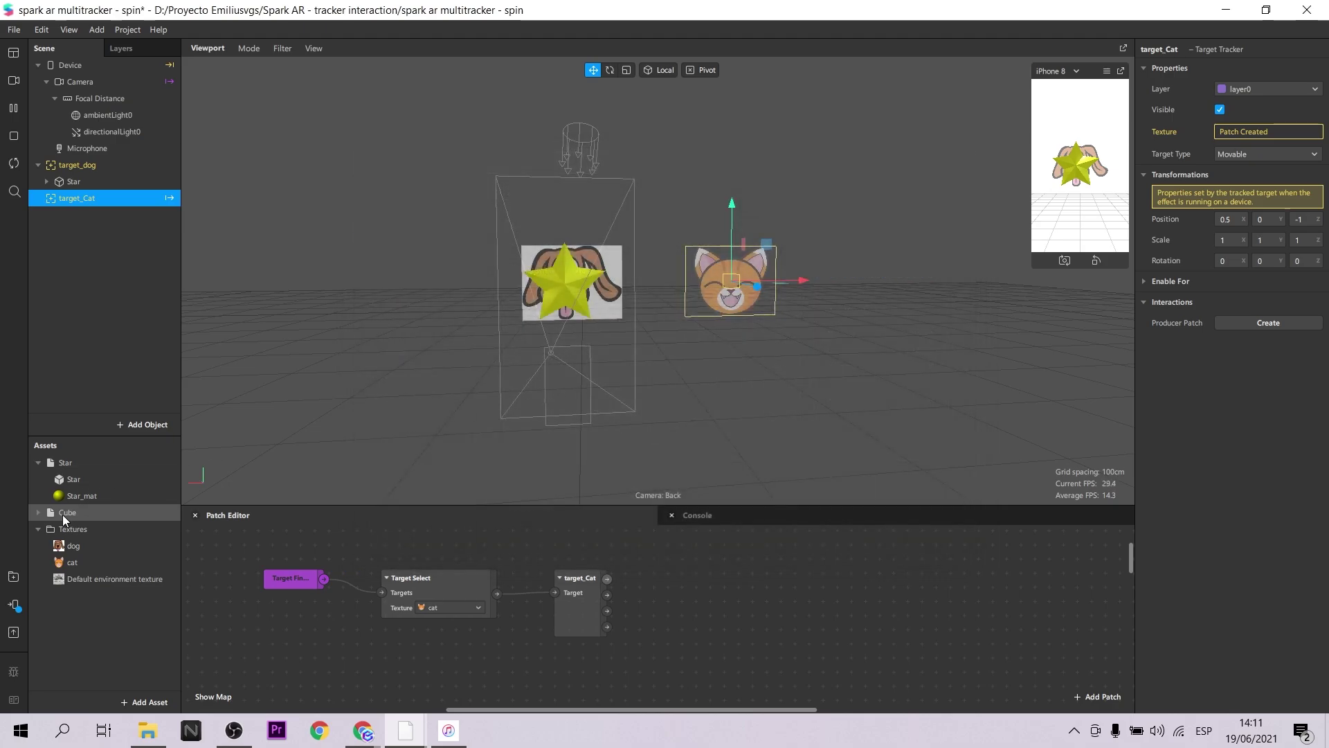
Place the Cube object under target_Cat and set its scale to 2 on all three axes.
drag(63, 513, 104, 247)
drag(90, 193, 90, 193)
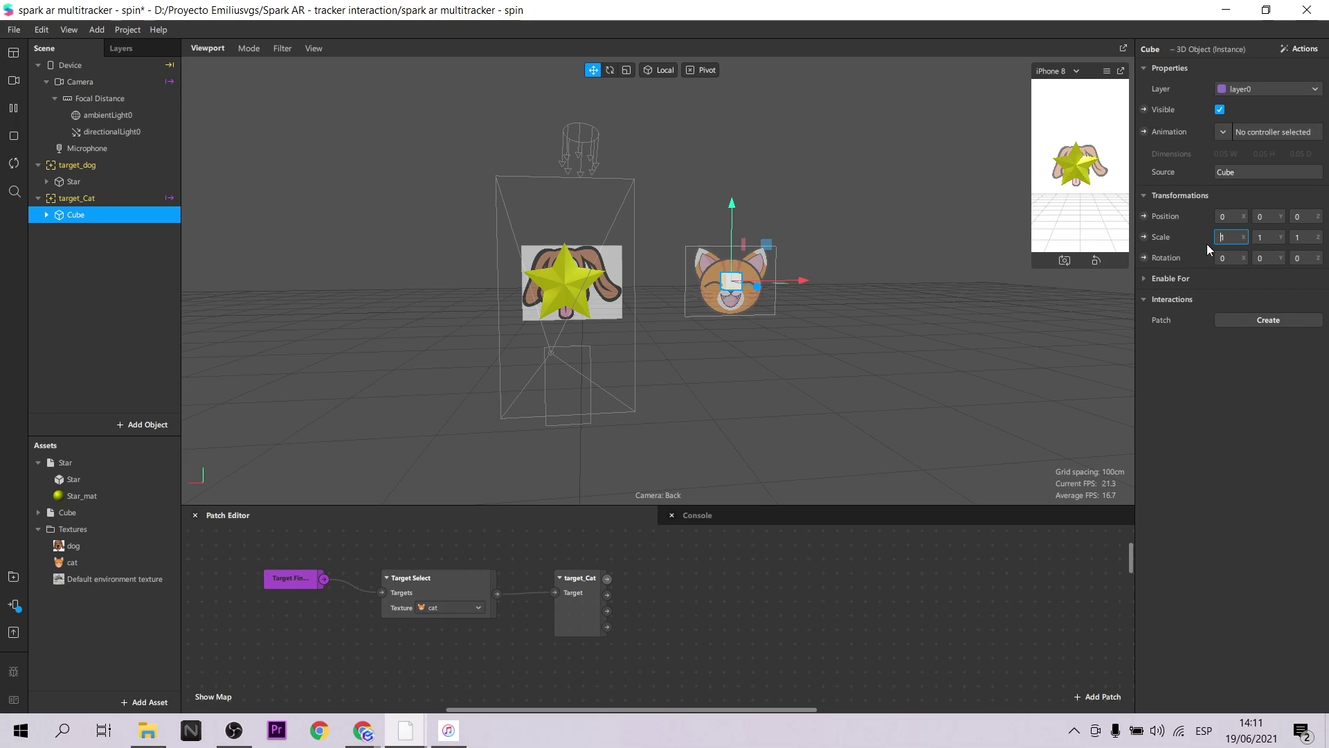
text(2)
key(Tab)
text(2)
key(Tab)
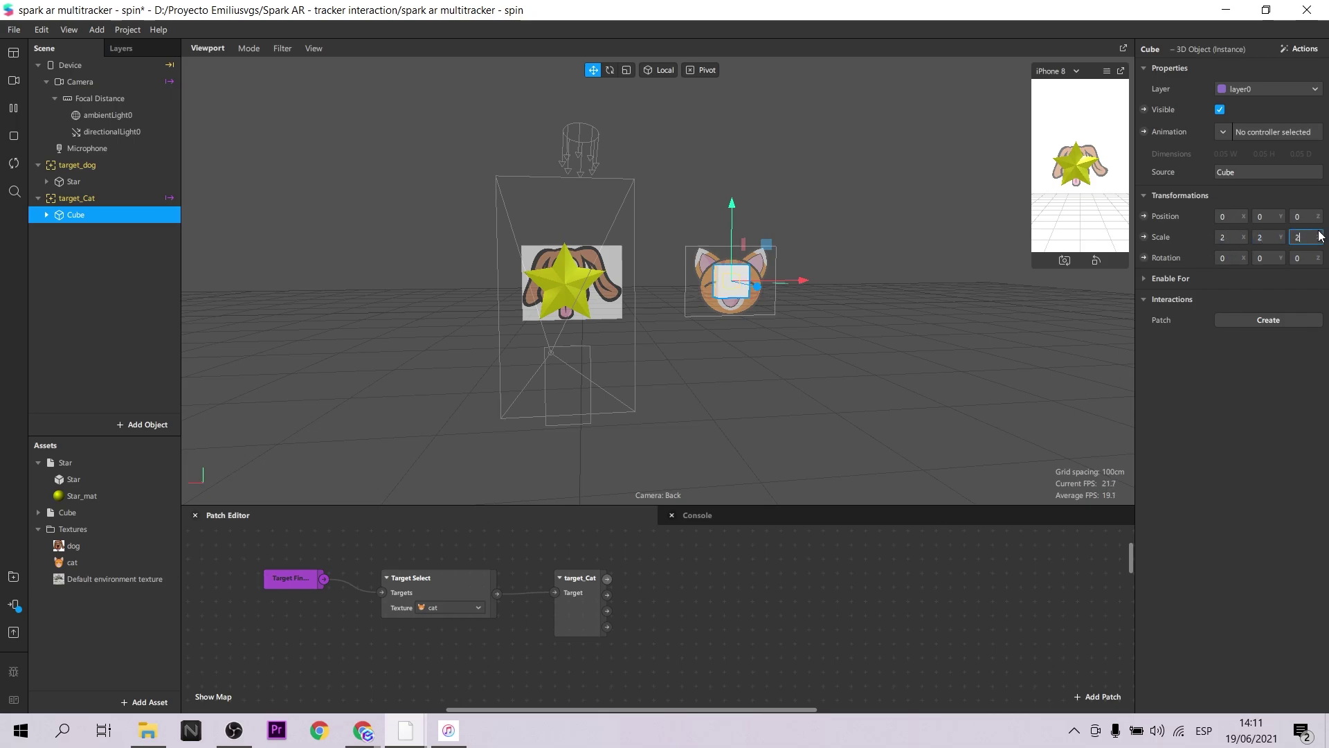
text(2)
key(Return)
Set the Cube_mat material's color to red, with metallic at 58 and roughness at 28.
click(70, 514)
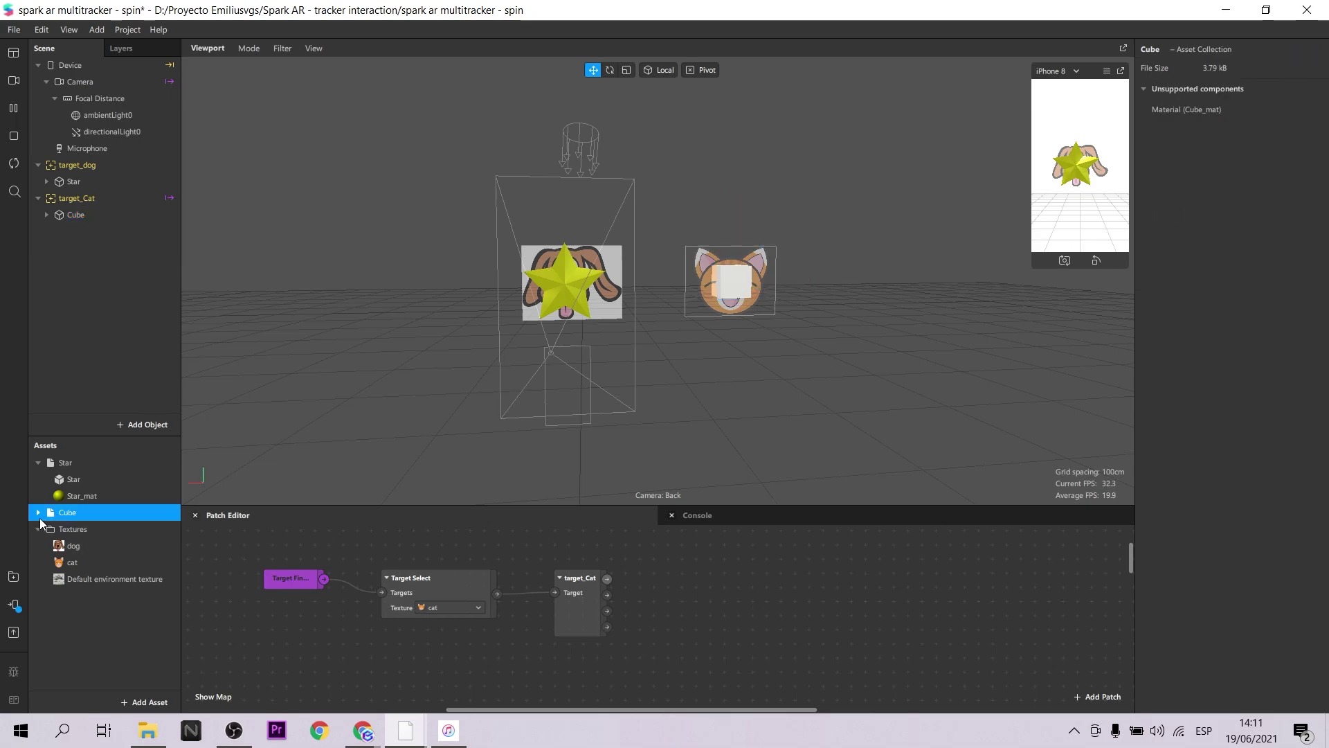
click(39, 511)
click(114, 545)
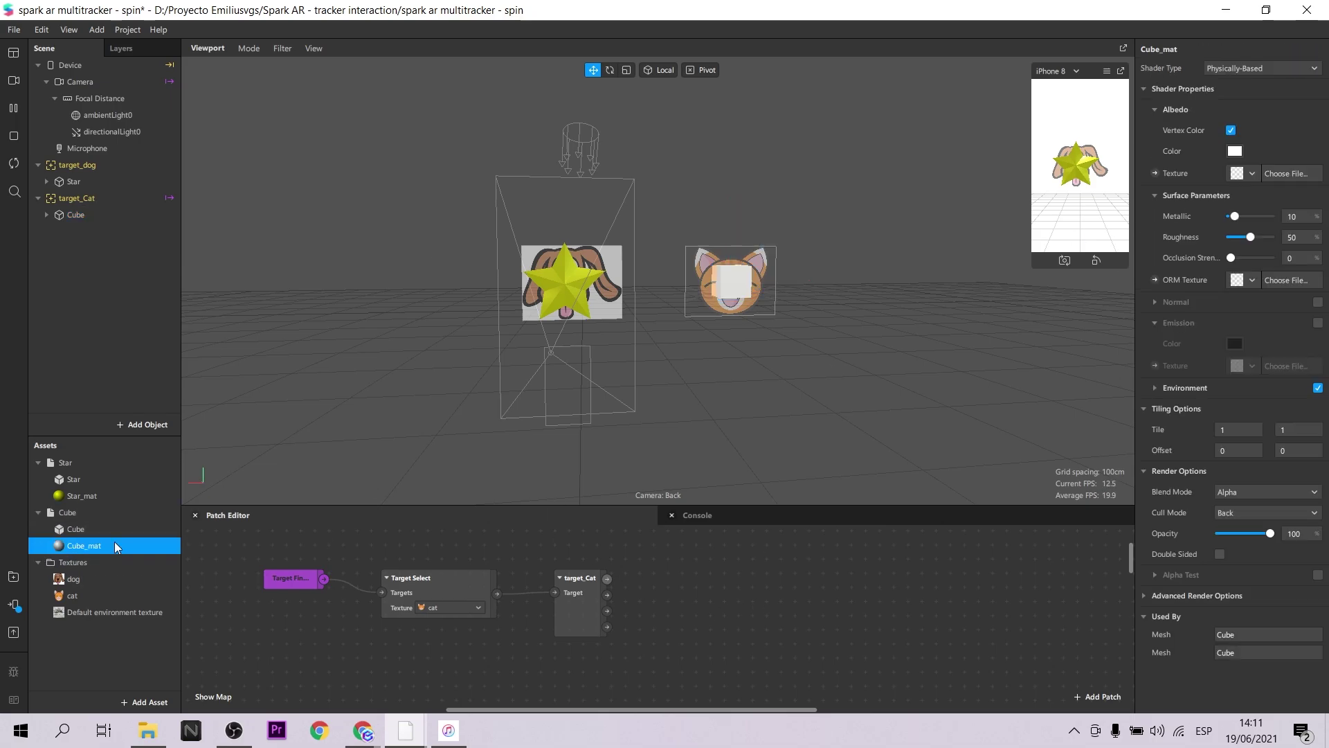
click(1234, 151)
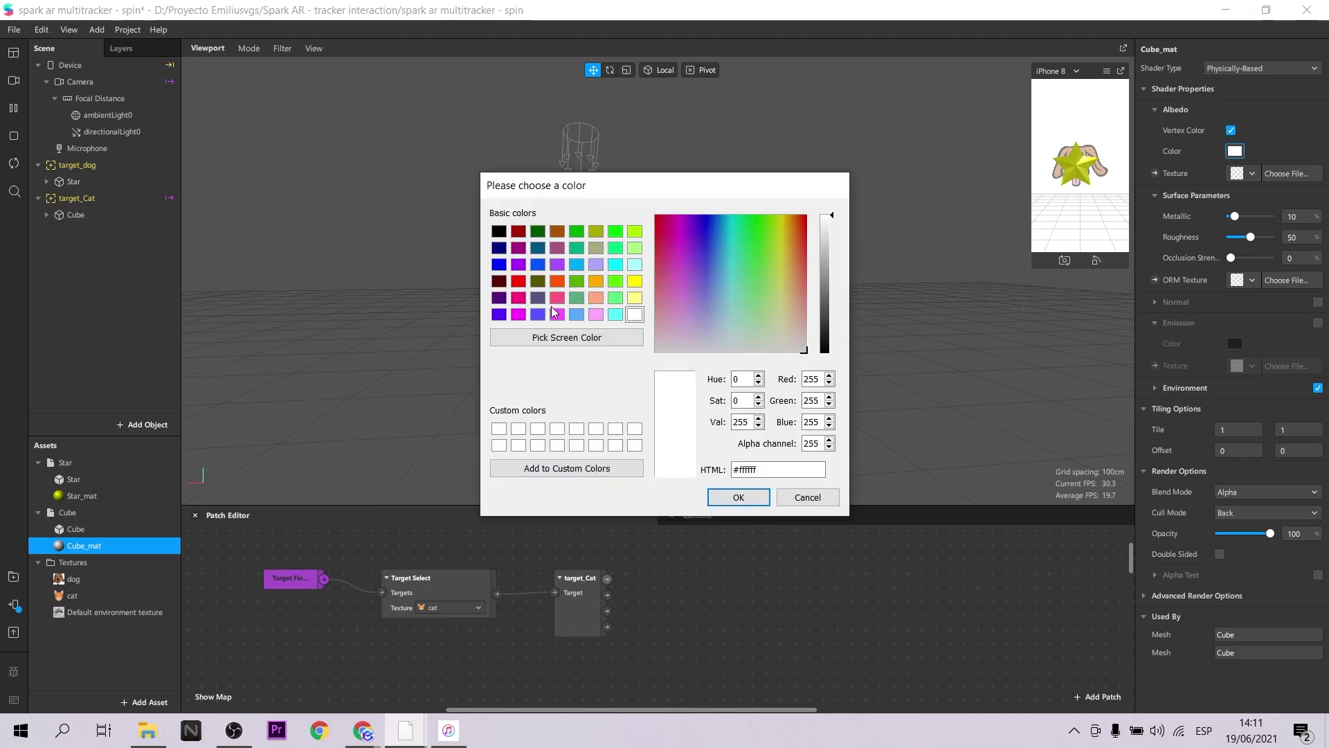
click(539, 315)
click(738, 497)
mouse_move(1251, 237)
mouse_down()
mouse_move(1270, 217)
mouse_move(1256, 222)
mouse_up()
click(1234, 151)
click(518, 281)
click(738, 497)
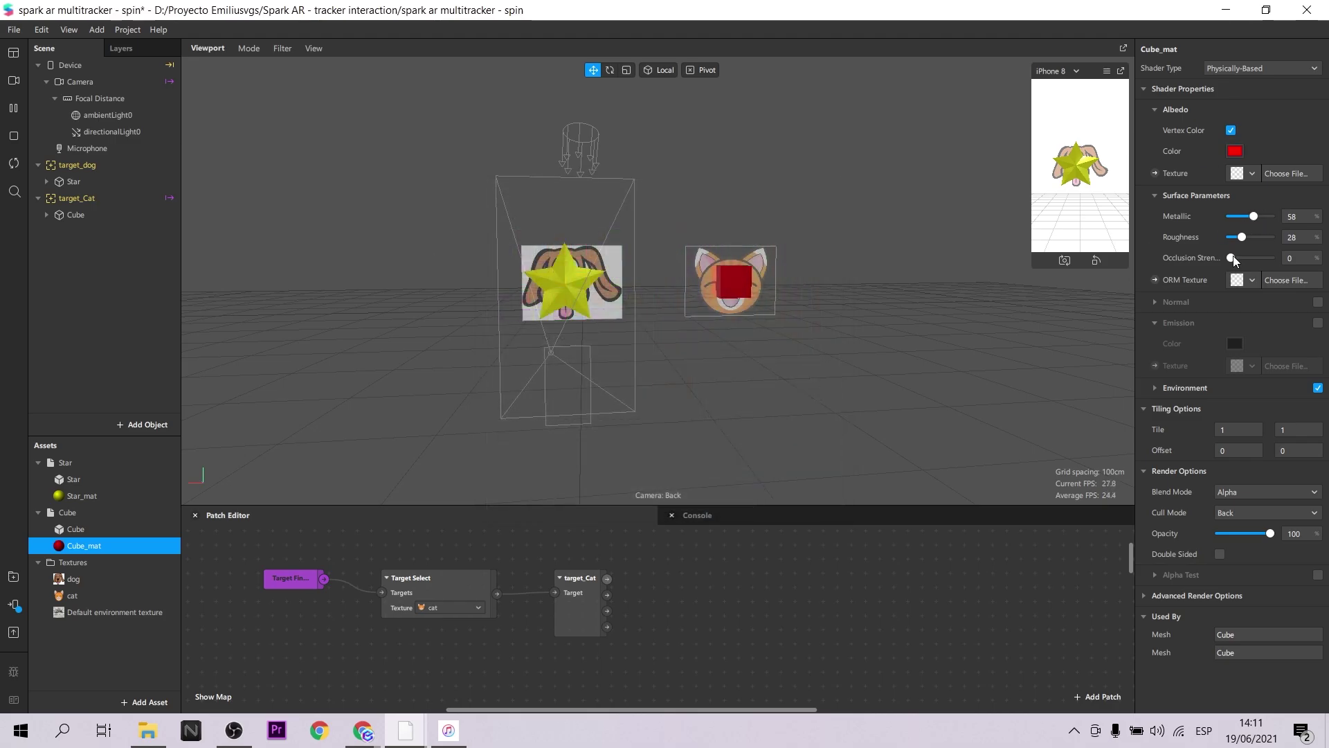
Add a Not patch beside target_Cat and connect the tracker's Found output to its Signal input.
double_click(720, 601)
text(not)
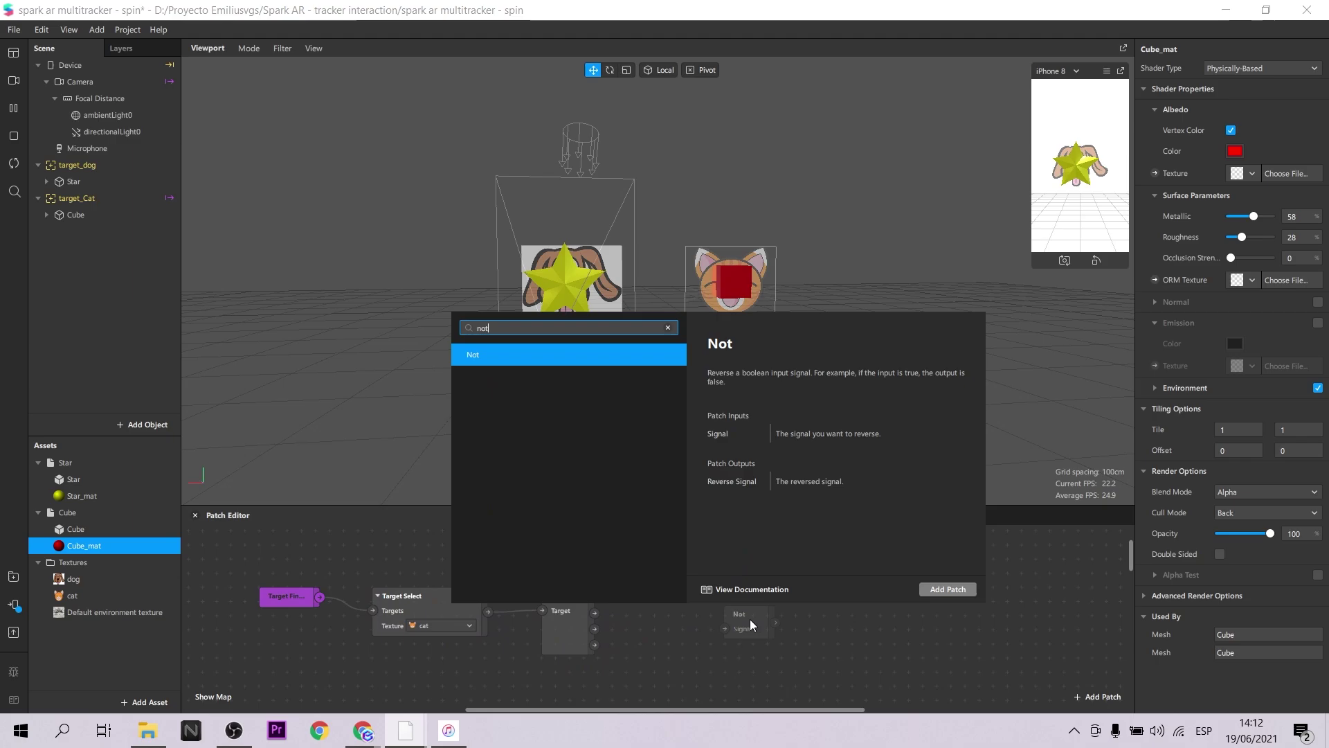
key(Return)
drag(757, 613, 655, 609)
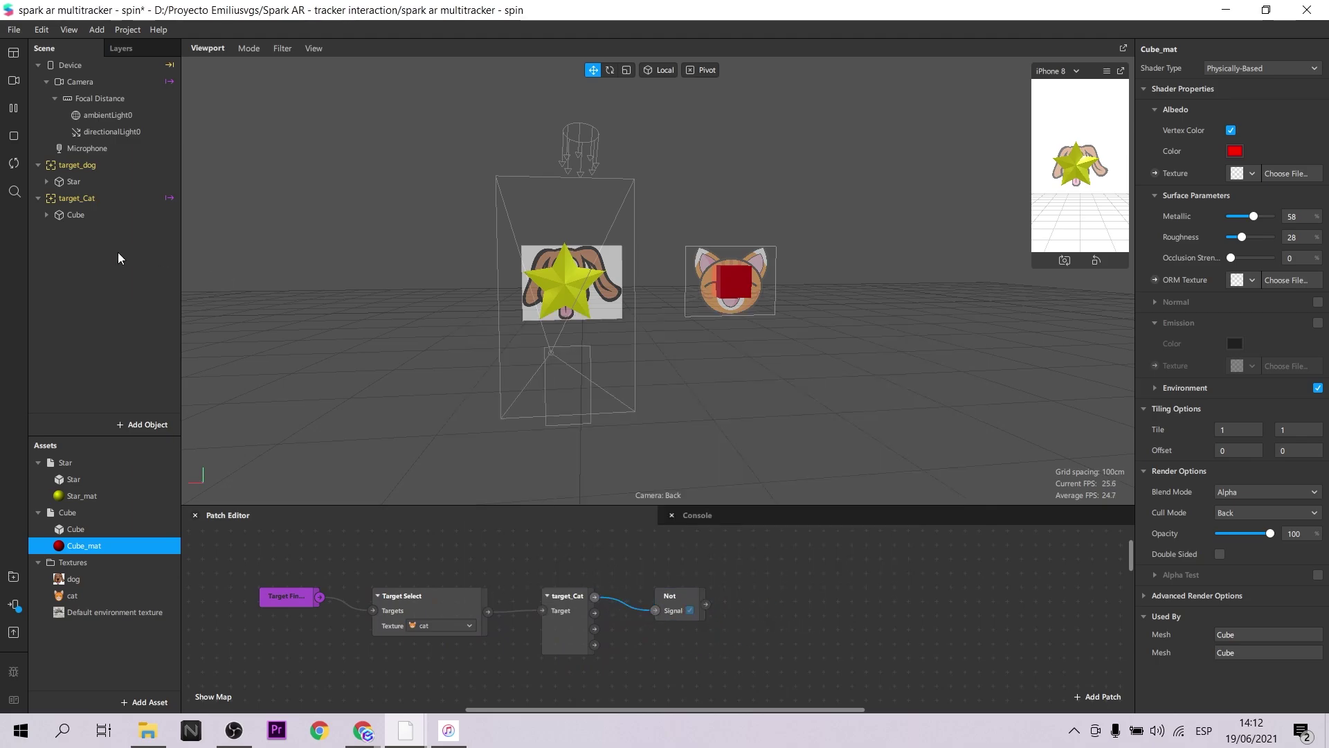
Create a Visible patch for the Star and drive it from the Not patch's output.
click(90, 182)
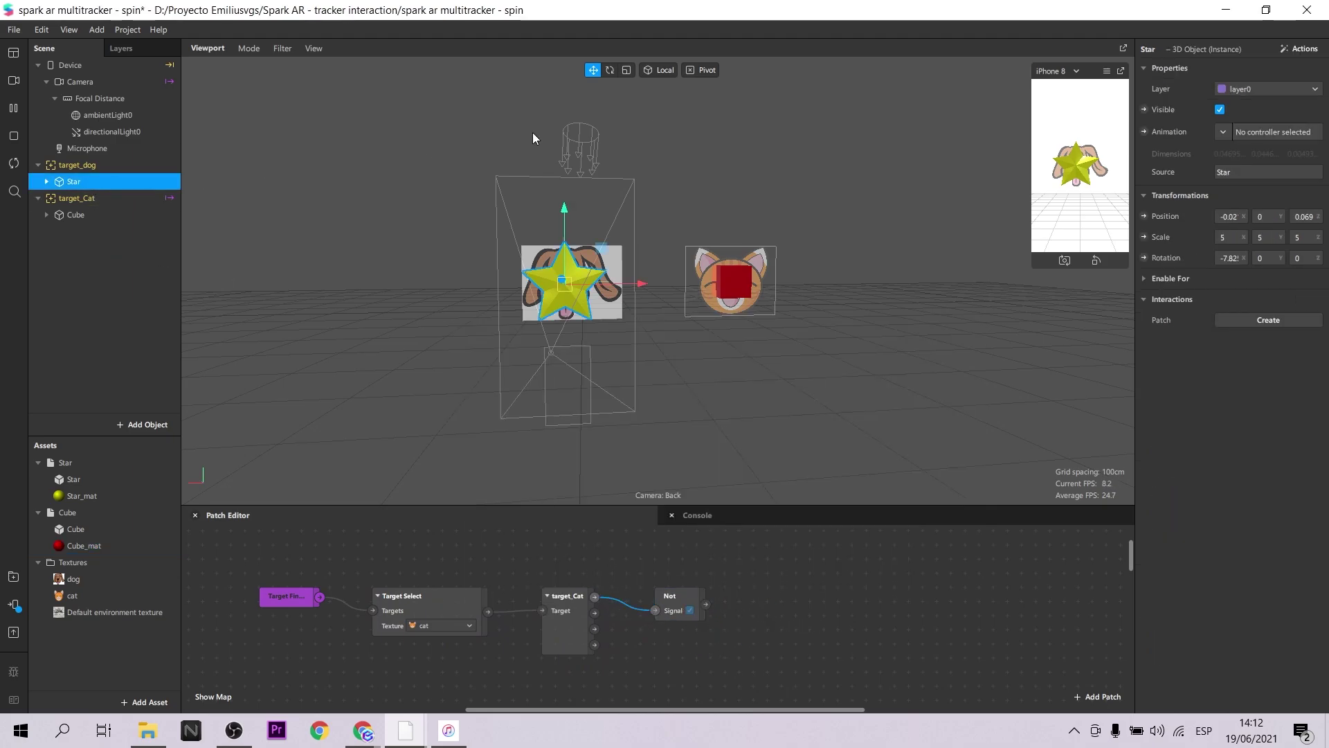
click(1144, 110)
drag(714, 624, 742, 610)
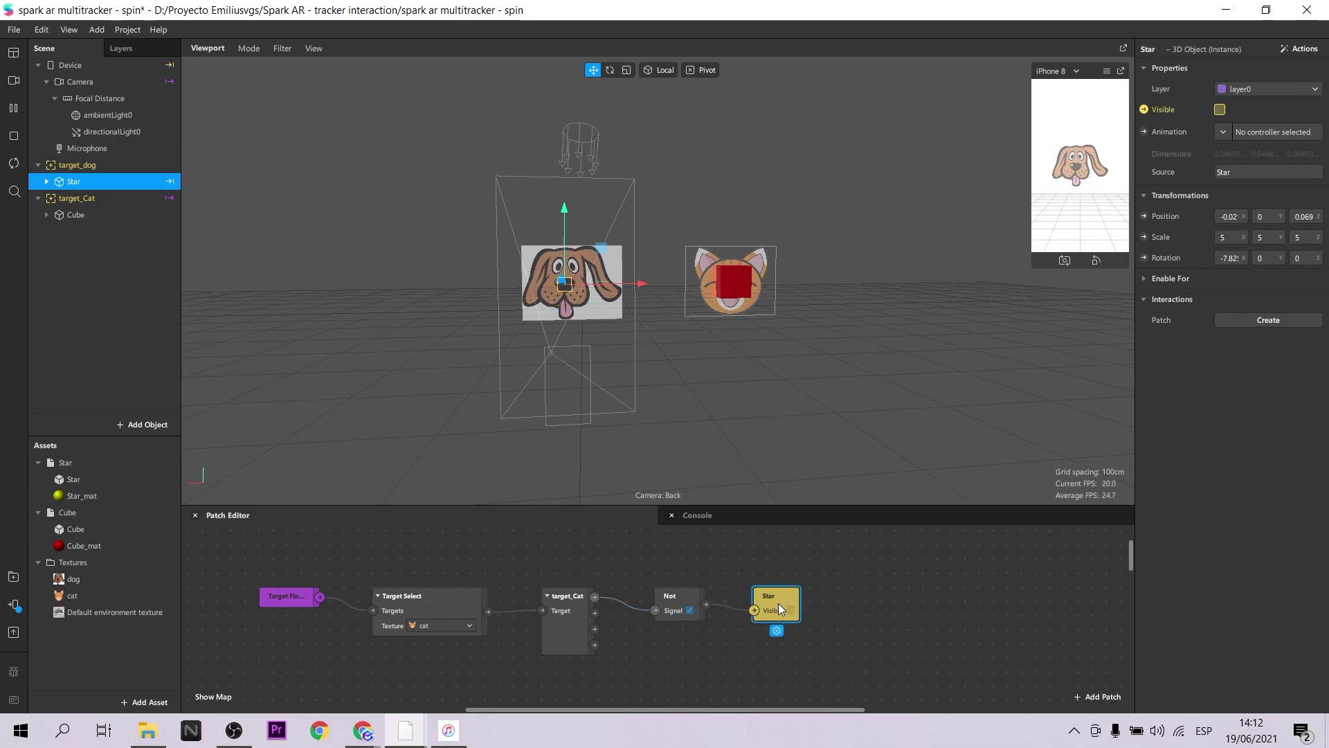
Create the tracking patches for target_dog and arrange them in a row above the target_Cat patches.
click(77, 198)
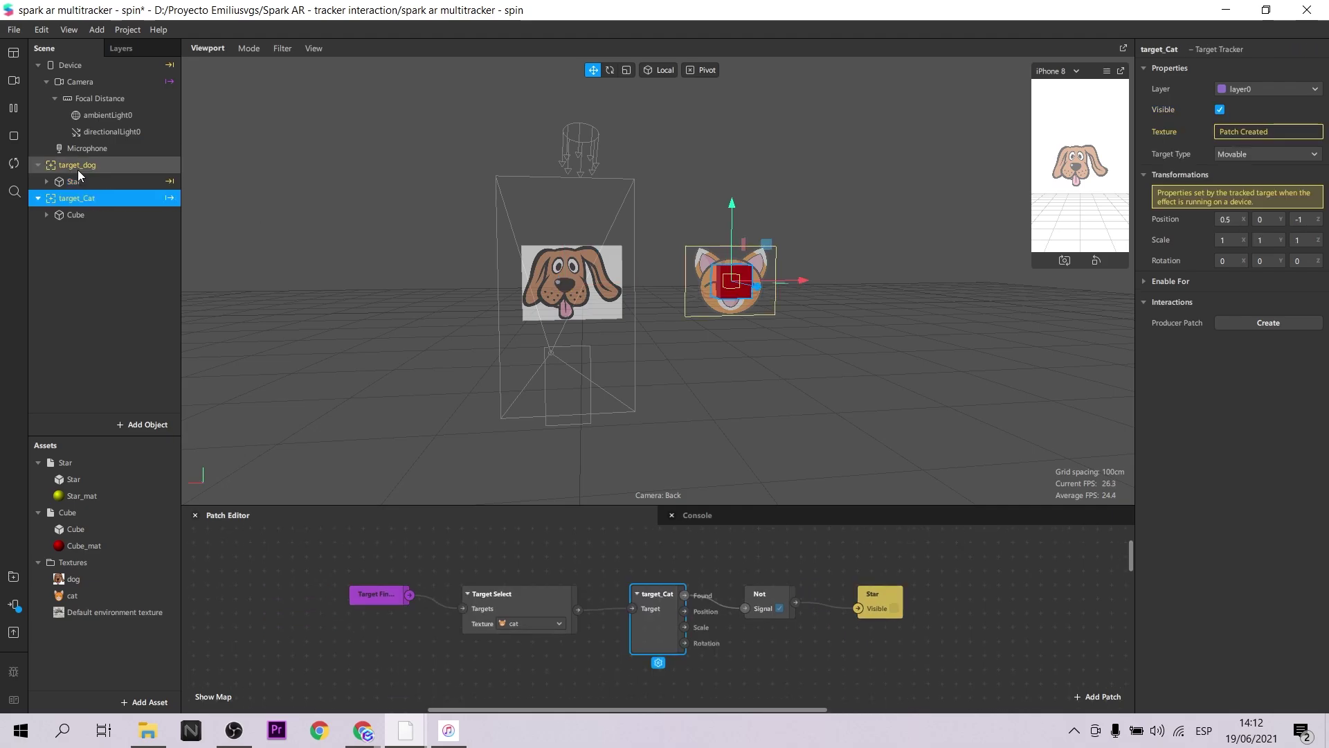
click(75, 167)
drag(362, 550, 398, 547)
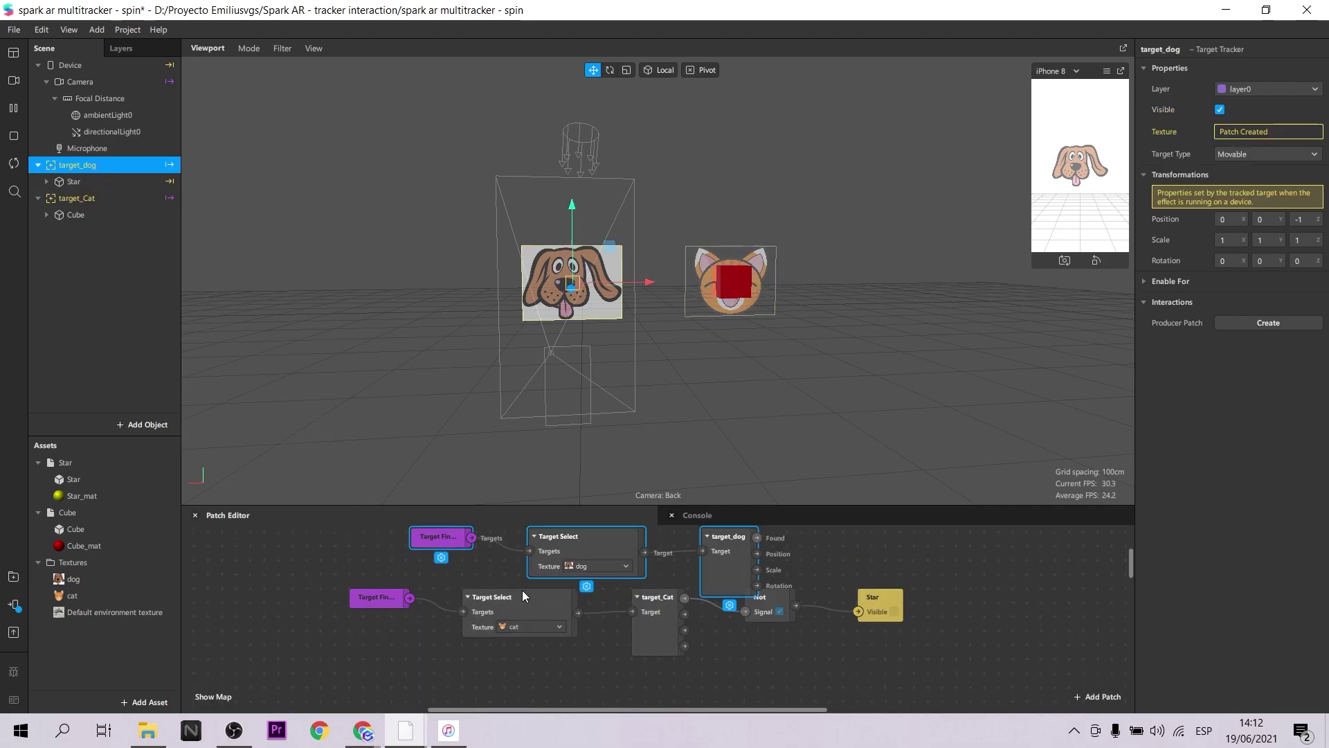
drag(558, 573, 533, 547)
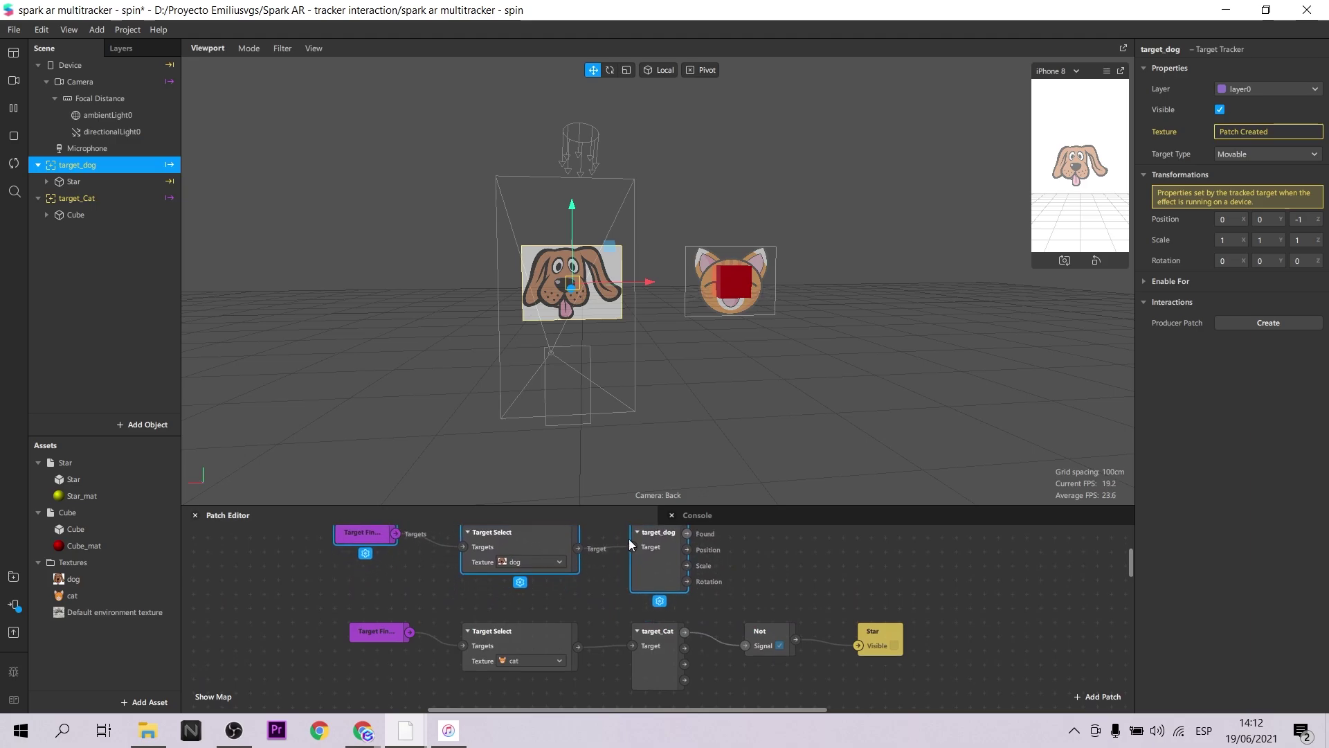
click(786, 548)
Create a Visible patch for the Cube and place it at the end of the target_dog patch row.
click(733, 280)
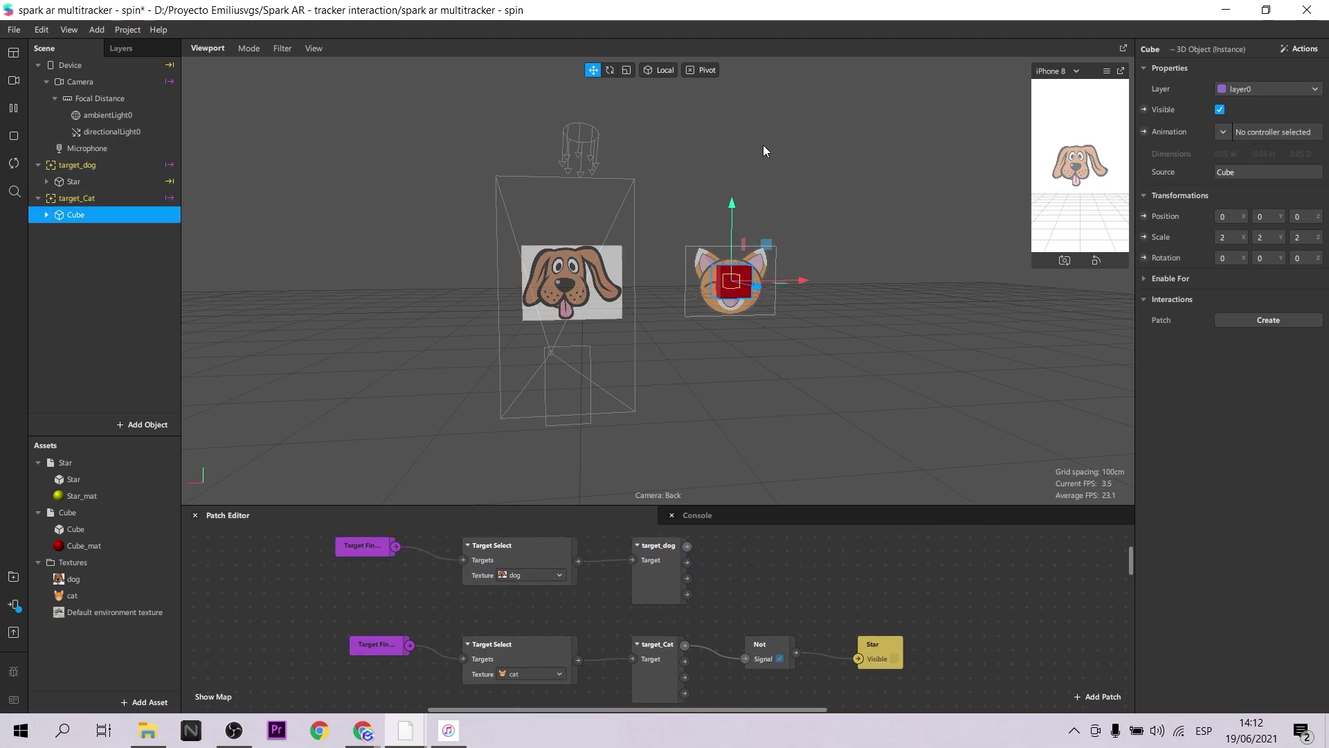
click(1144, 110)
drag(693, 655, 870, 551)
Insert a Not patch between target_dog's Found output and the Cube's Visible input, and wire both connections.
double_click(763, 571)
text(n)
key(Down)
key(Return)
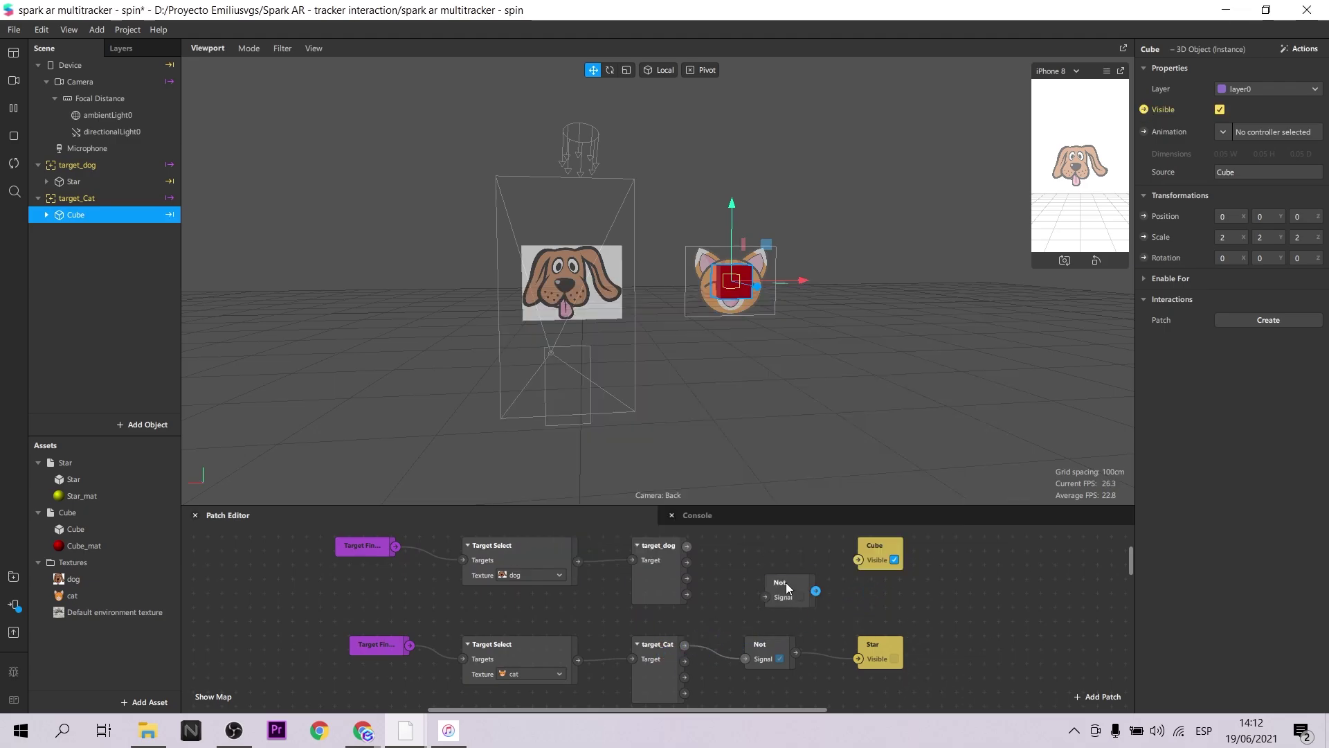
drag(787, 588, 688, 546)
drag(781, 554, 857, 558)
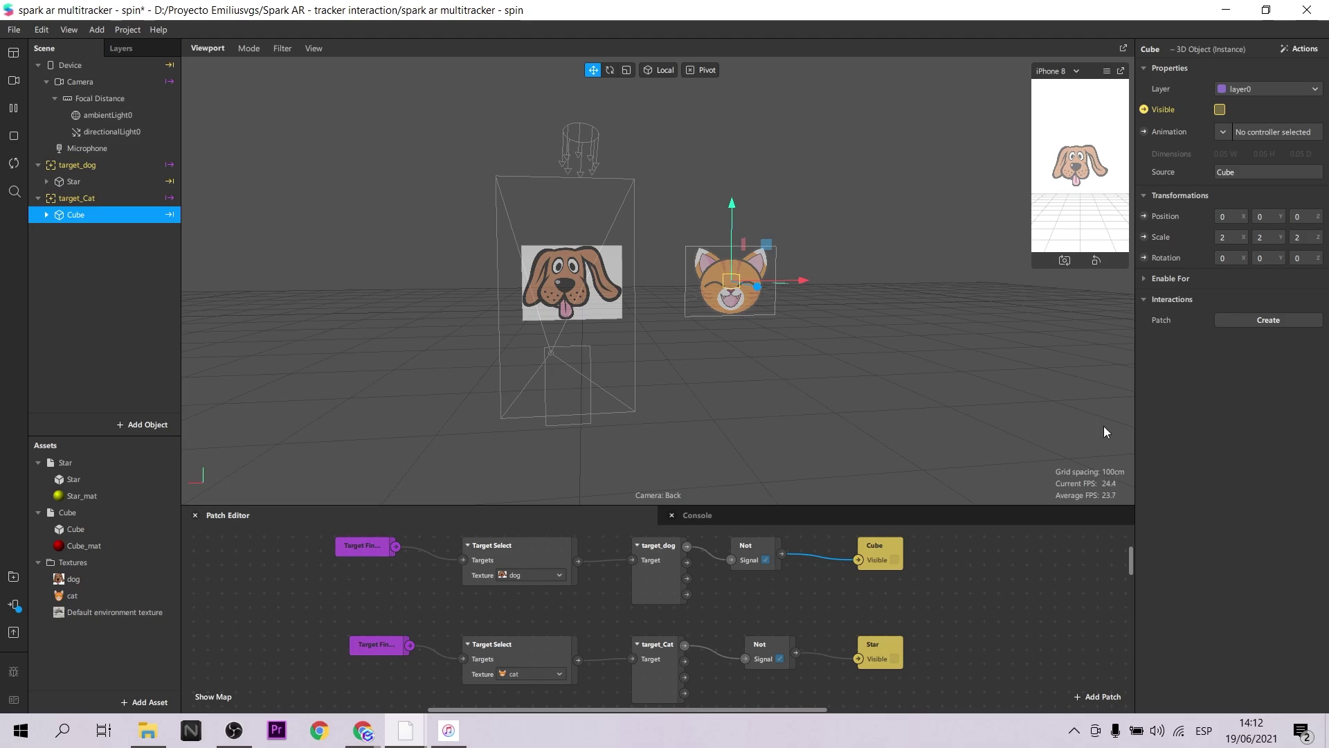
Import the Spark Primitive from the AR Library's 3D Shapes collection and close the library.
click(119, 315)
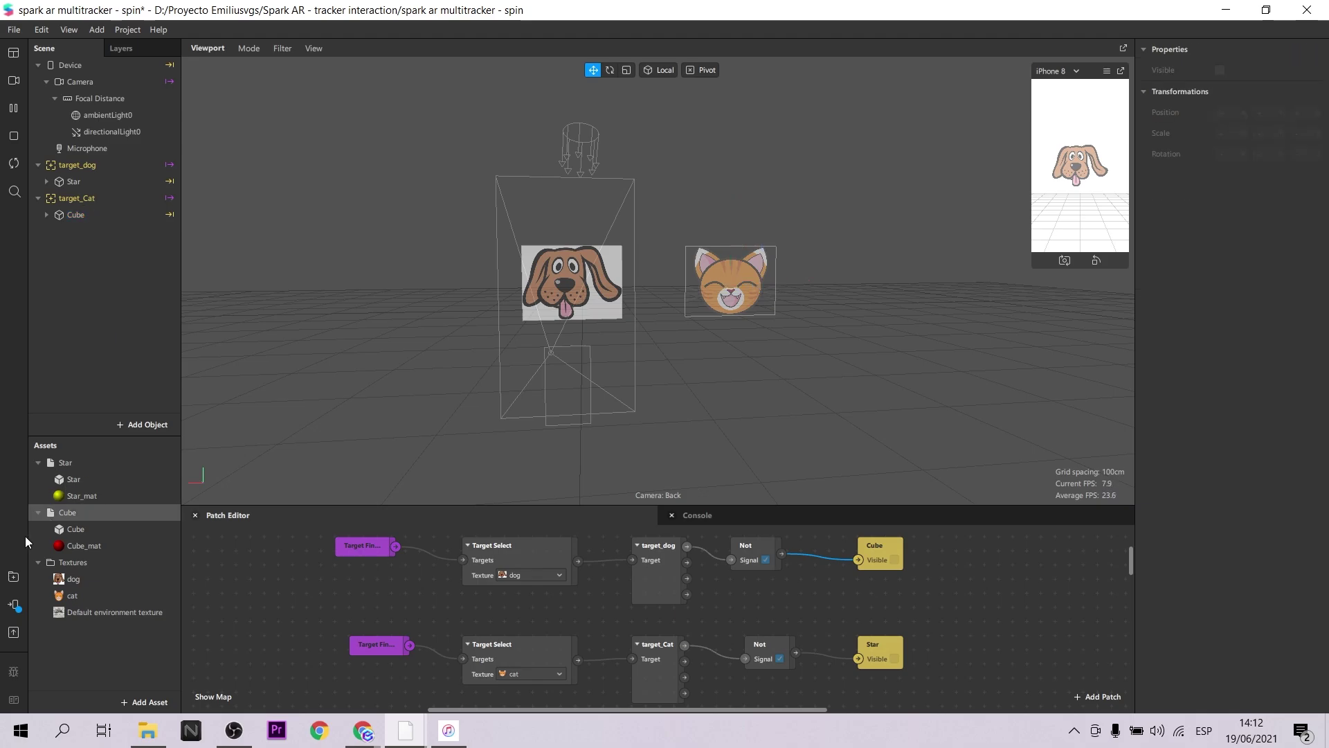
click(14, 577)
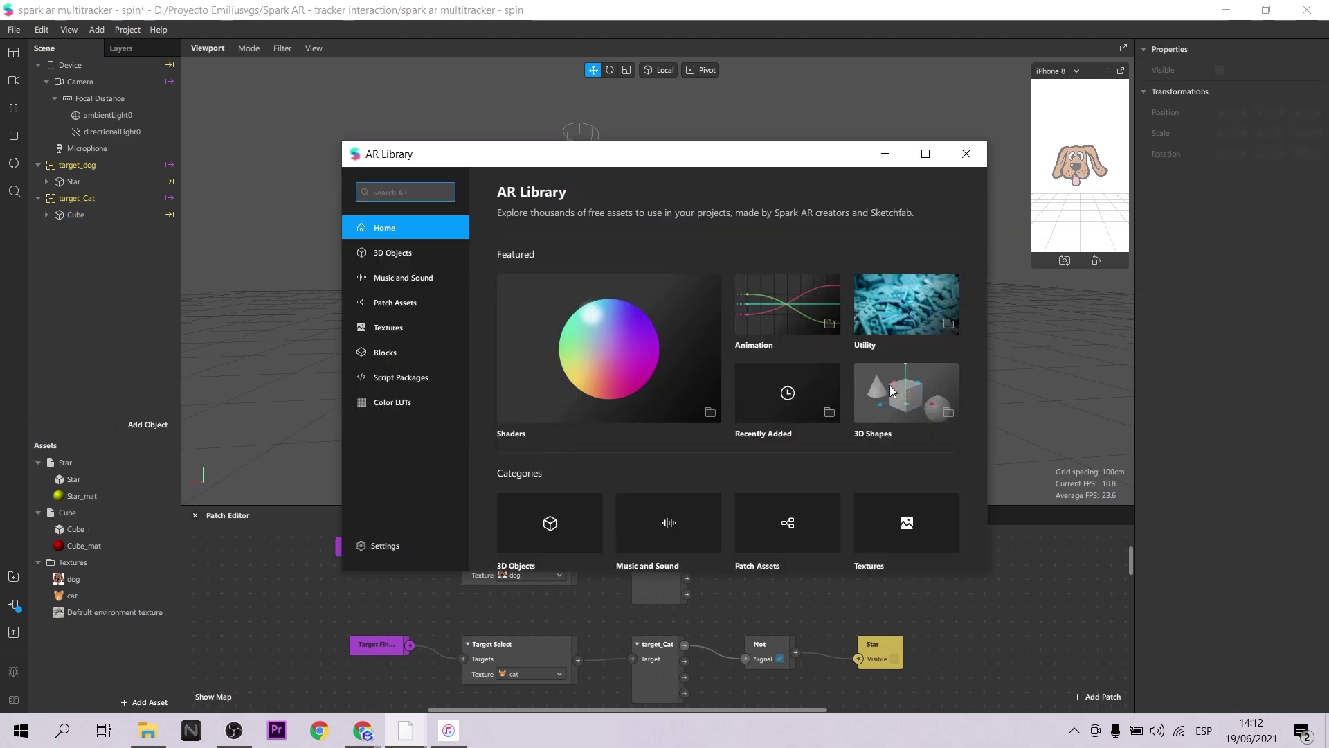
click(894, 391)
scroll(909, 410, down, 4)
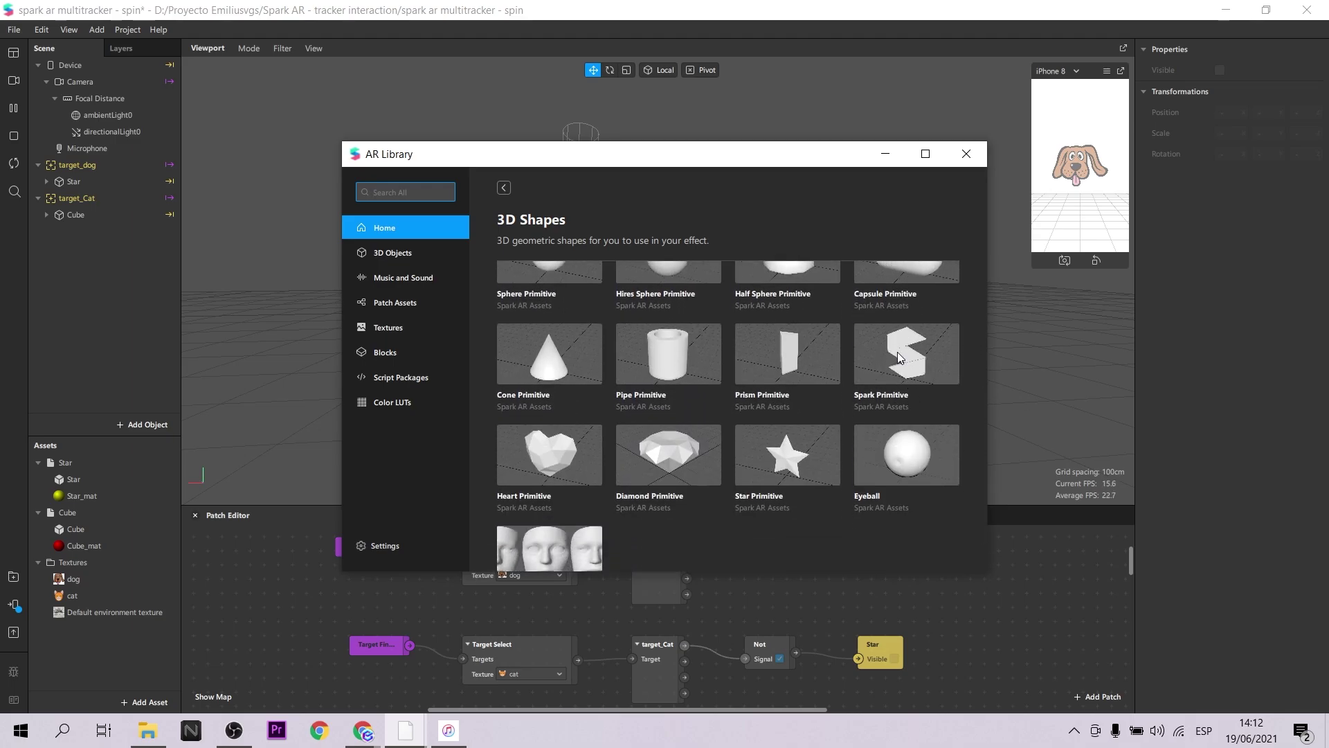
click(897, 357)
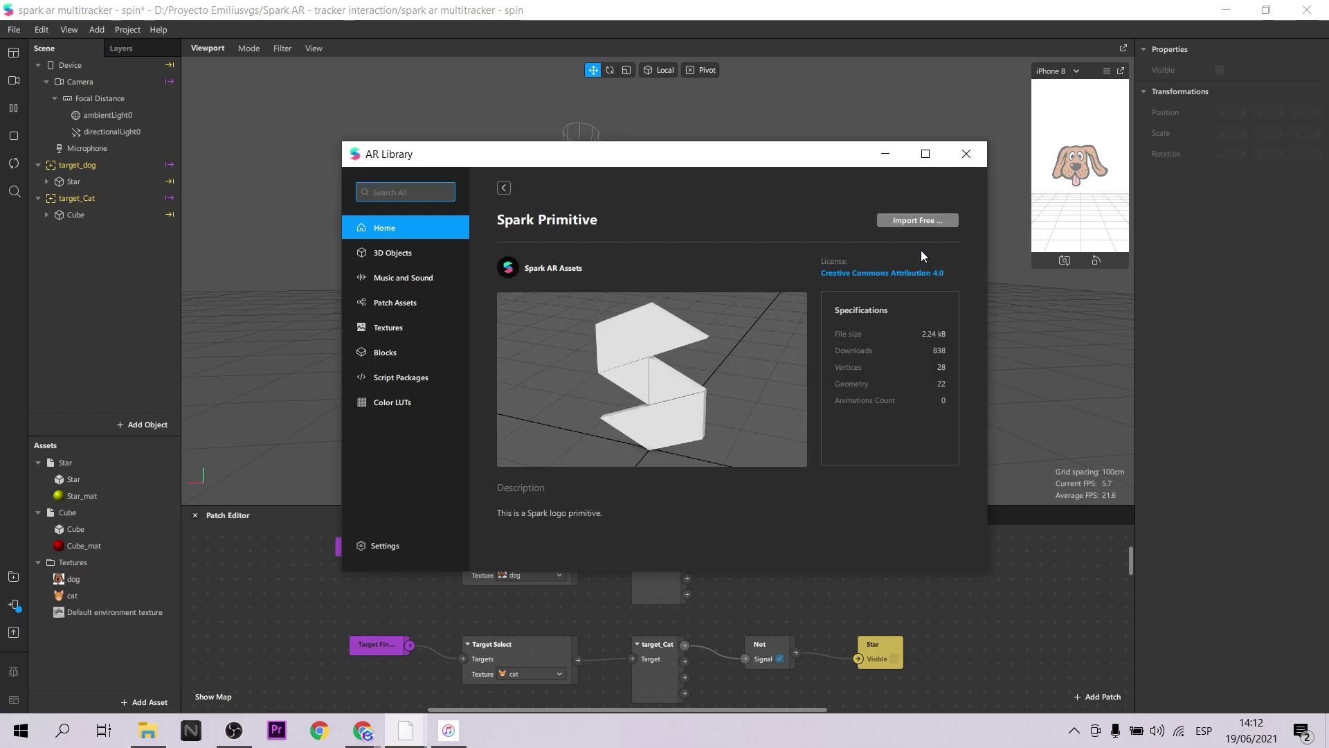
click(922, 221)
click(967, 154)
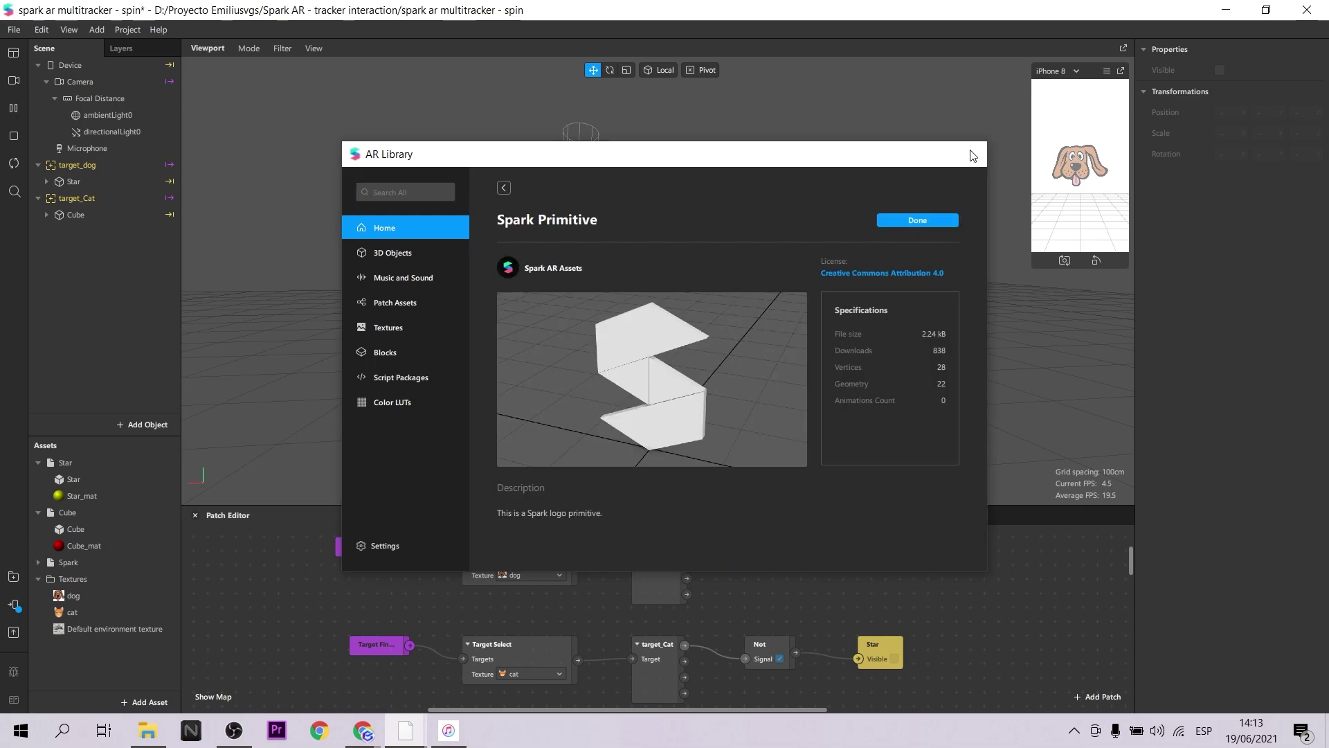
Place the Spark object under target_Cat, midway between the dog and cat images, and scale it to 3 on all axes.
drag(61, 564, 95, 200)
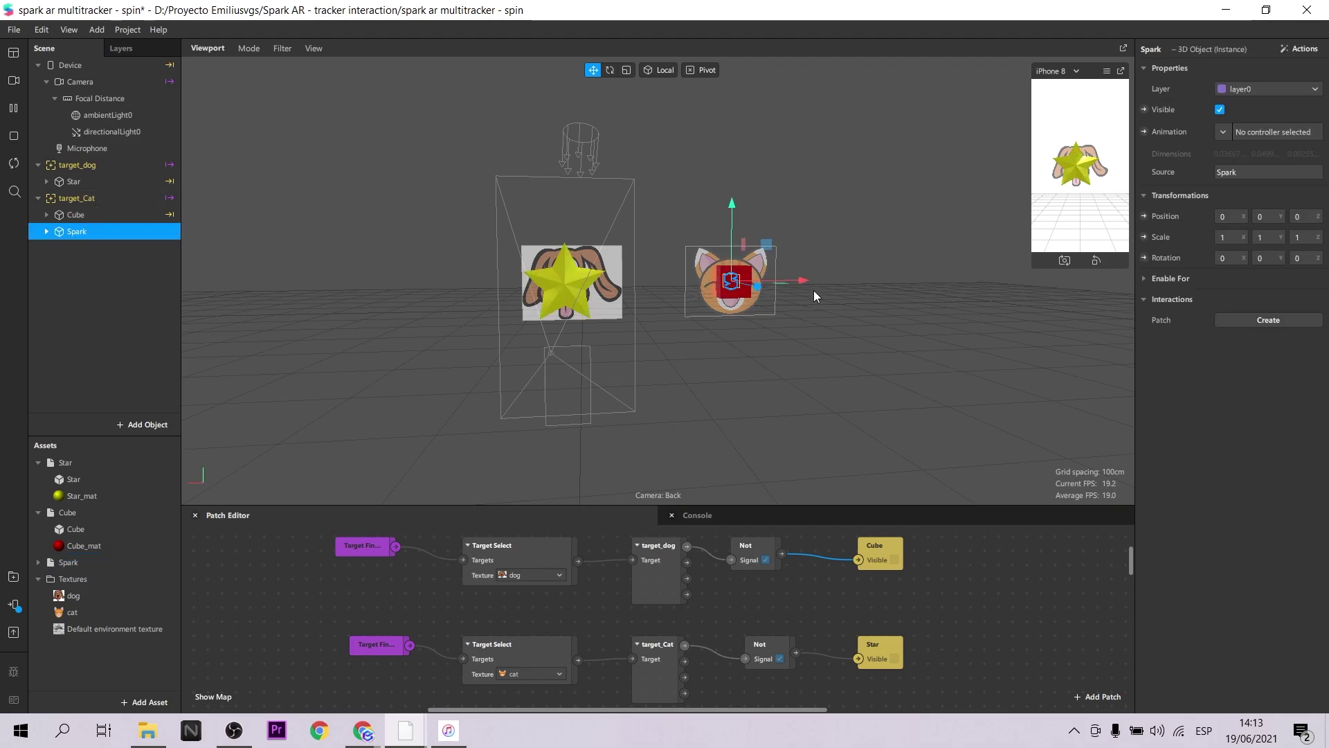
drag(799, 284, 727, 282)
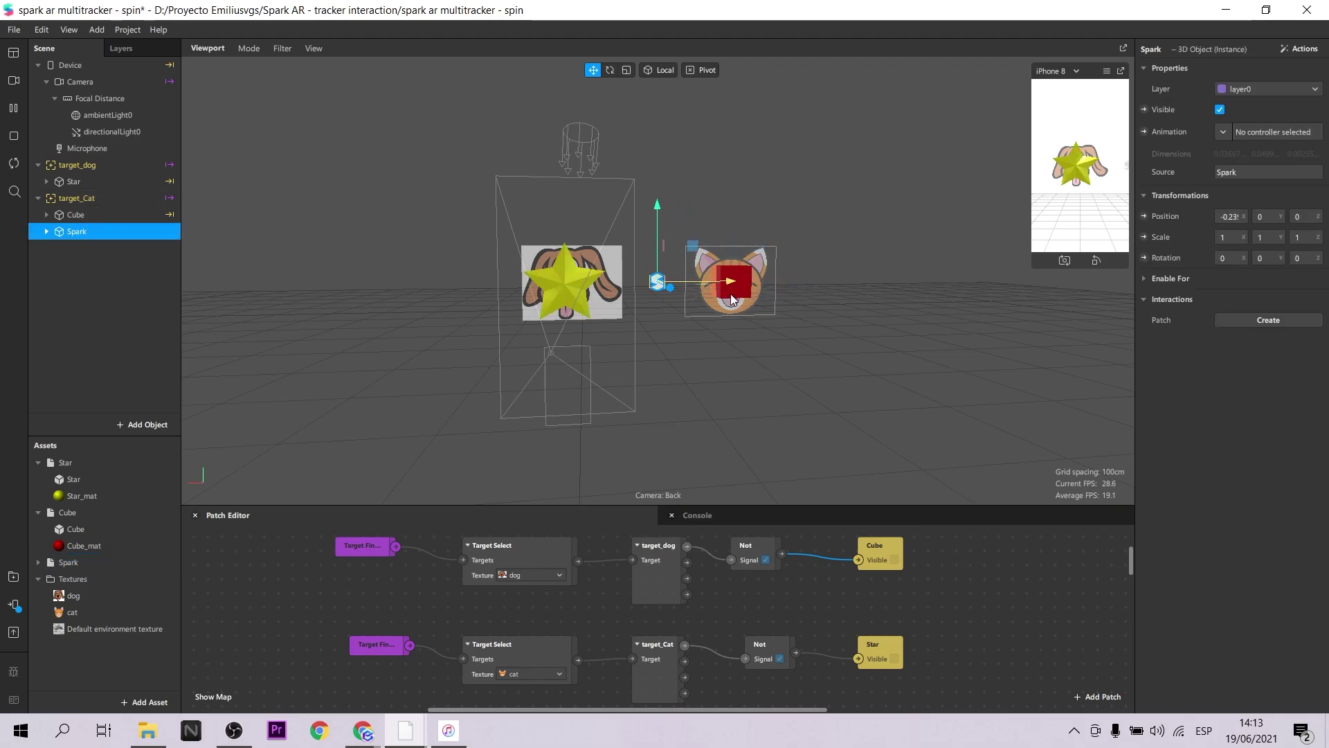
click(15, 164)
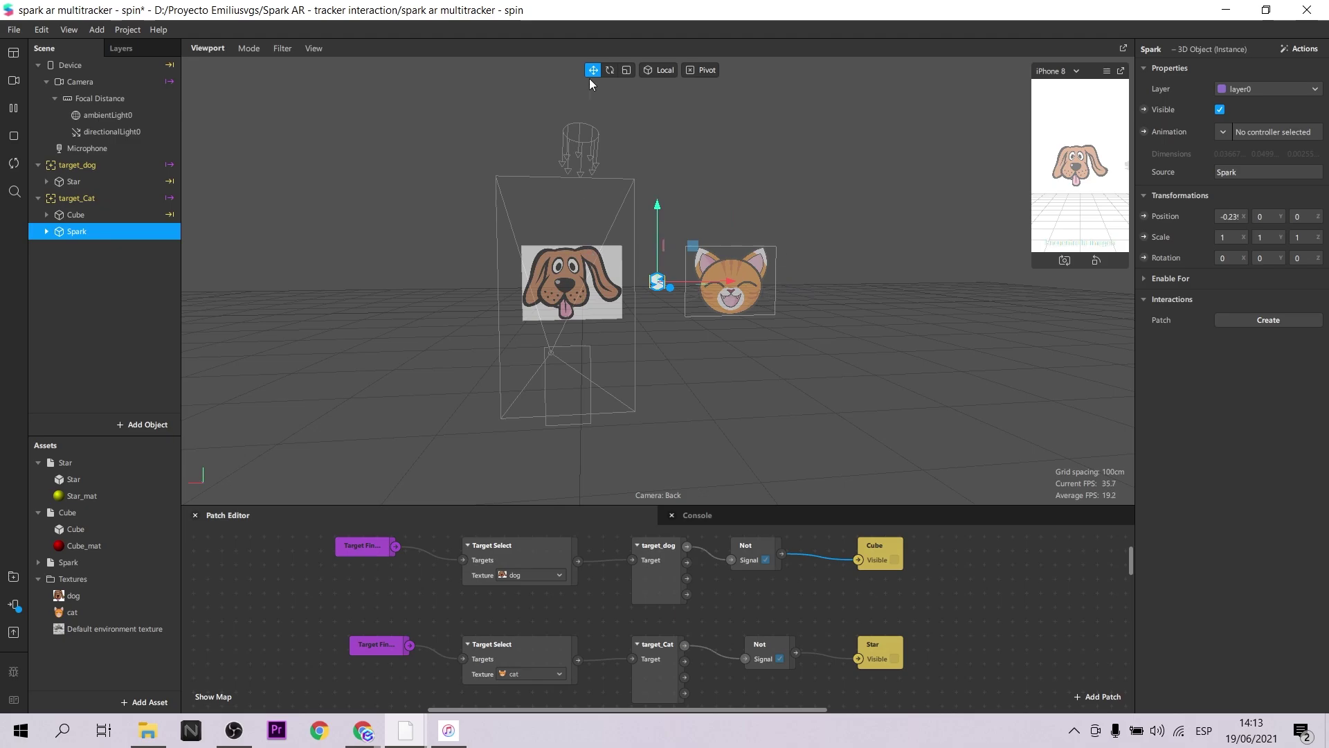
key(Return)
Rotate the Spark object about 29.5 degrees on X and adjust its position to about -0.23, 0.006, 0.110.
right_drag(761, 179, 618, 86)
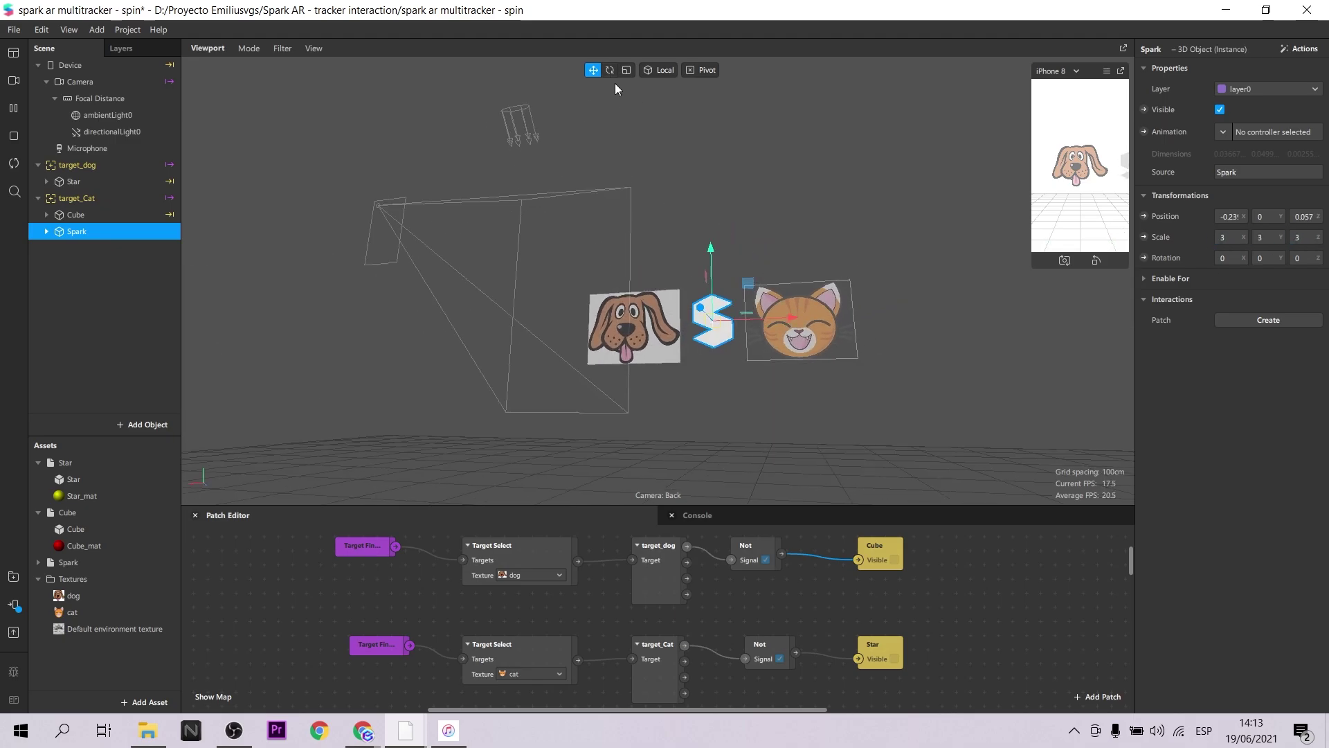
click(609, 70)
key(w)
drag(704, 253, 692, 291)
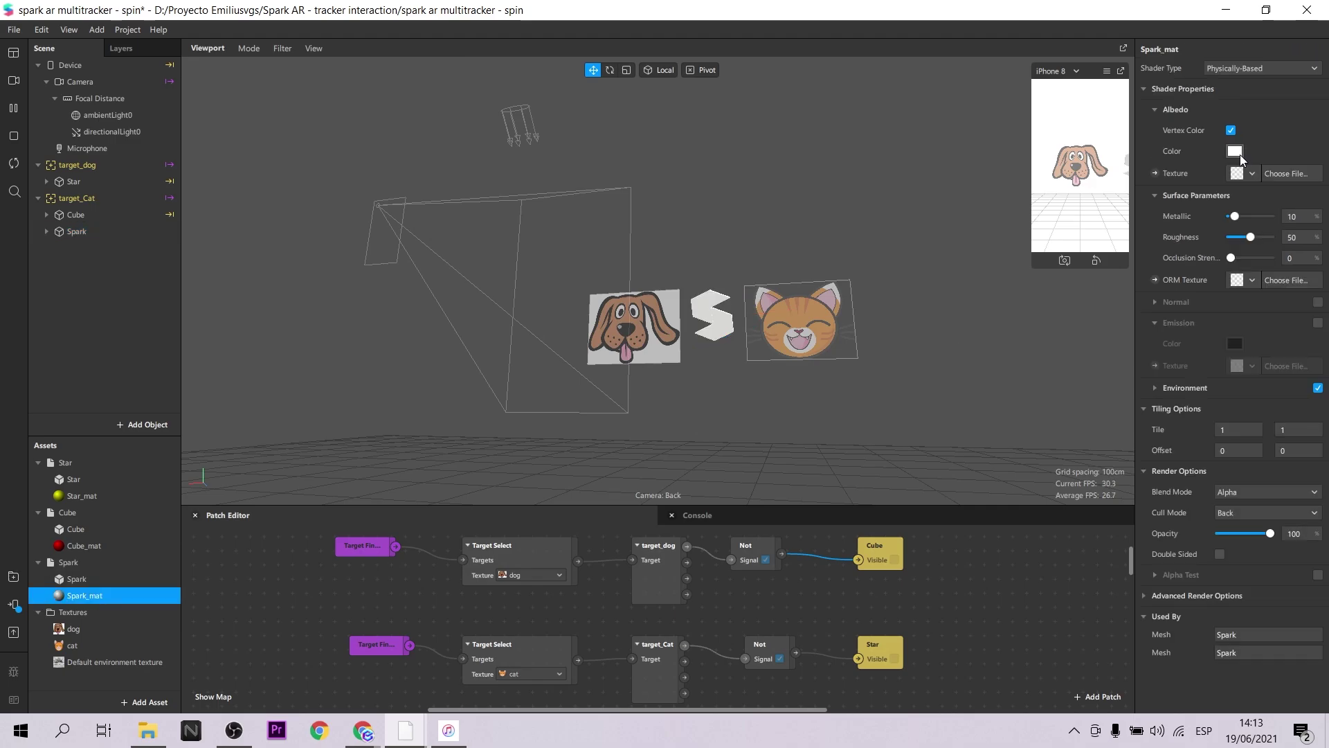
Colour Spark_mat bright green and set its metallic to about 46% and roughness to about 19%.
click(1234, 150)
click(730, 496)
click(1238, 237)
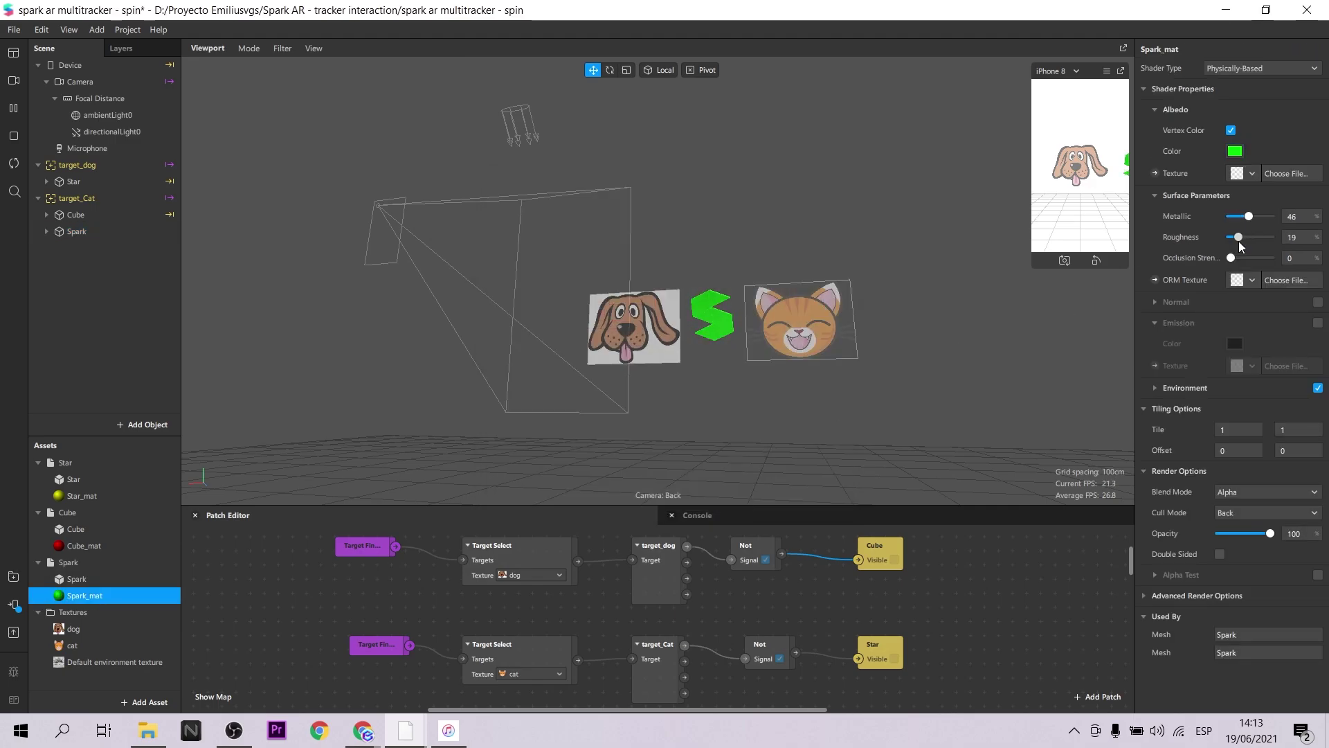
Create a Visible patch for the Spark object and place it beyond the Cube and Star patches, level between the two rows.
click(129, 233)
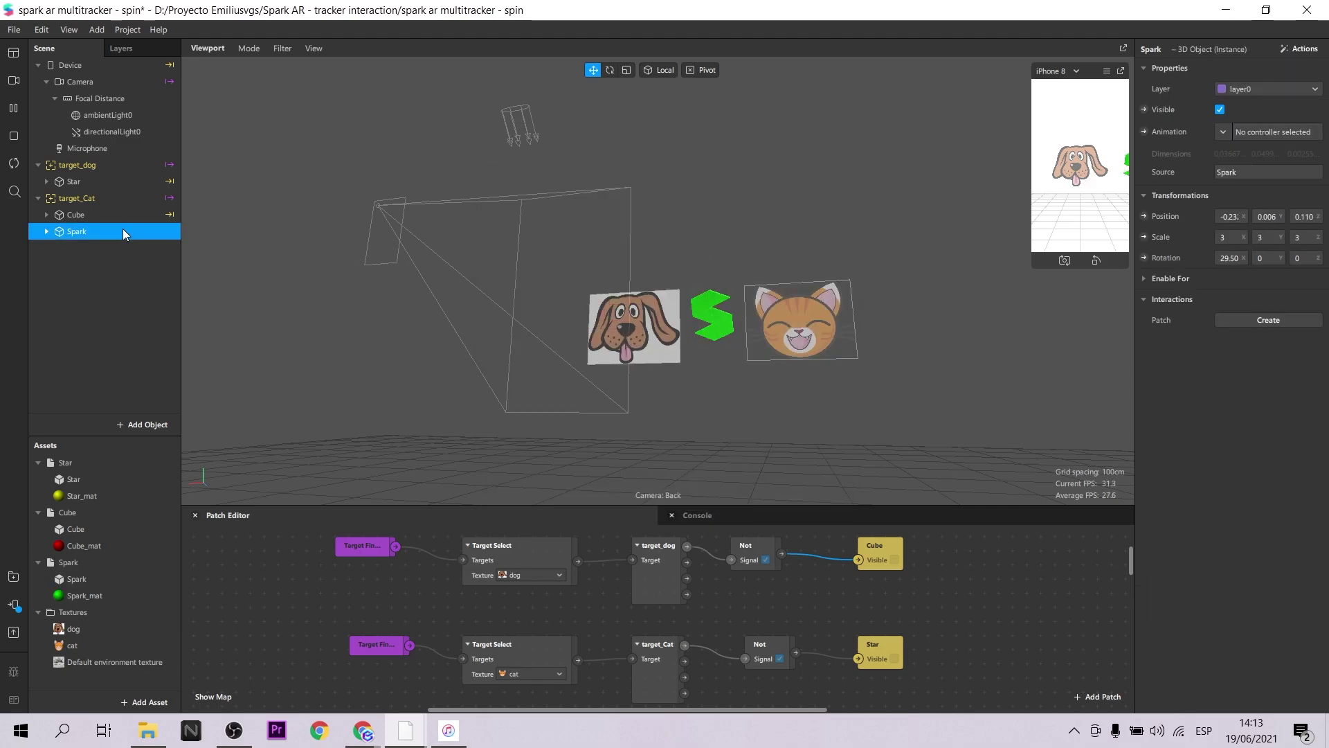
click(1144, 110)
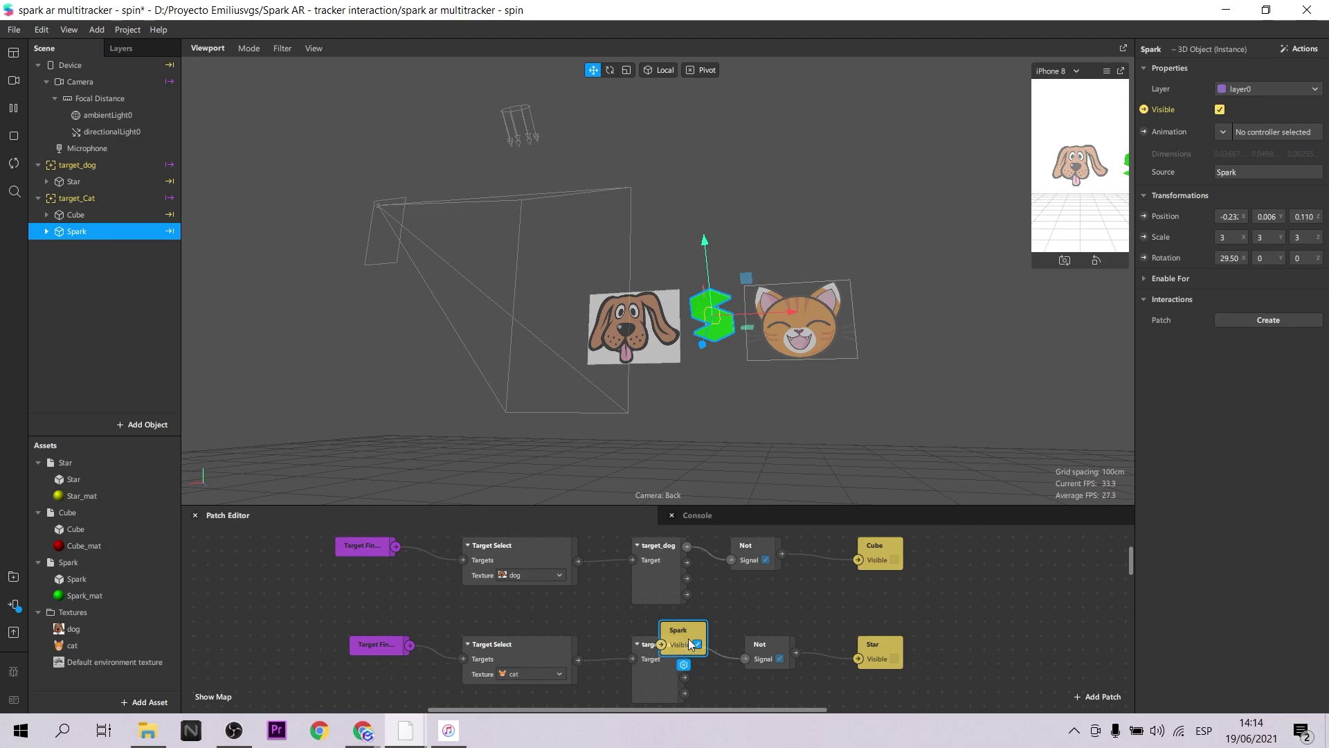
drag(706, 629, 1092, 587)
click(961, 590)
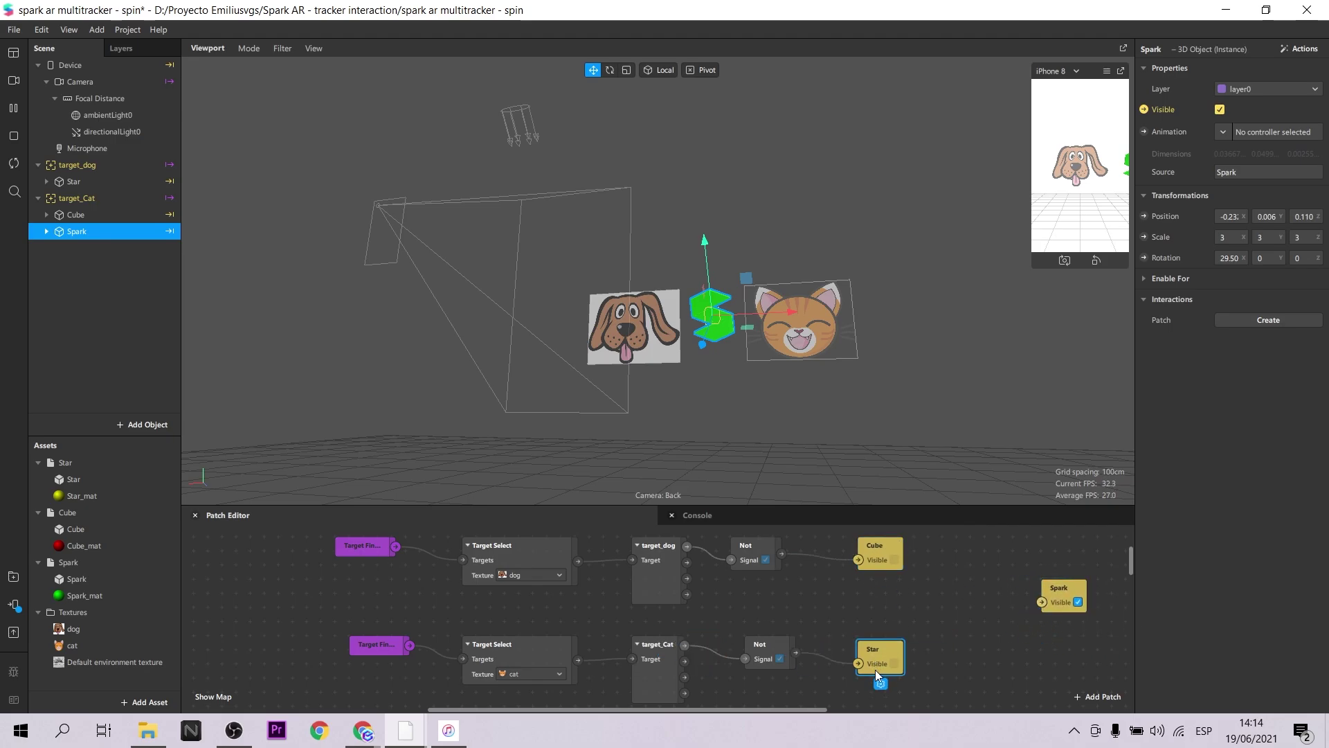
Spread the Cube and Star patches apart and add an And patch between them.
drag(875, 670, 875, 679)
click(879, 551)
double_click(860, 609)
text(an)
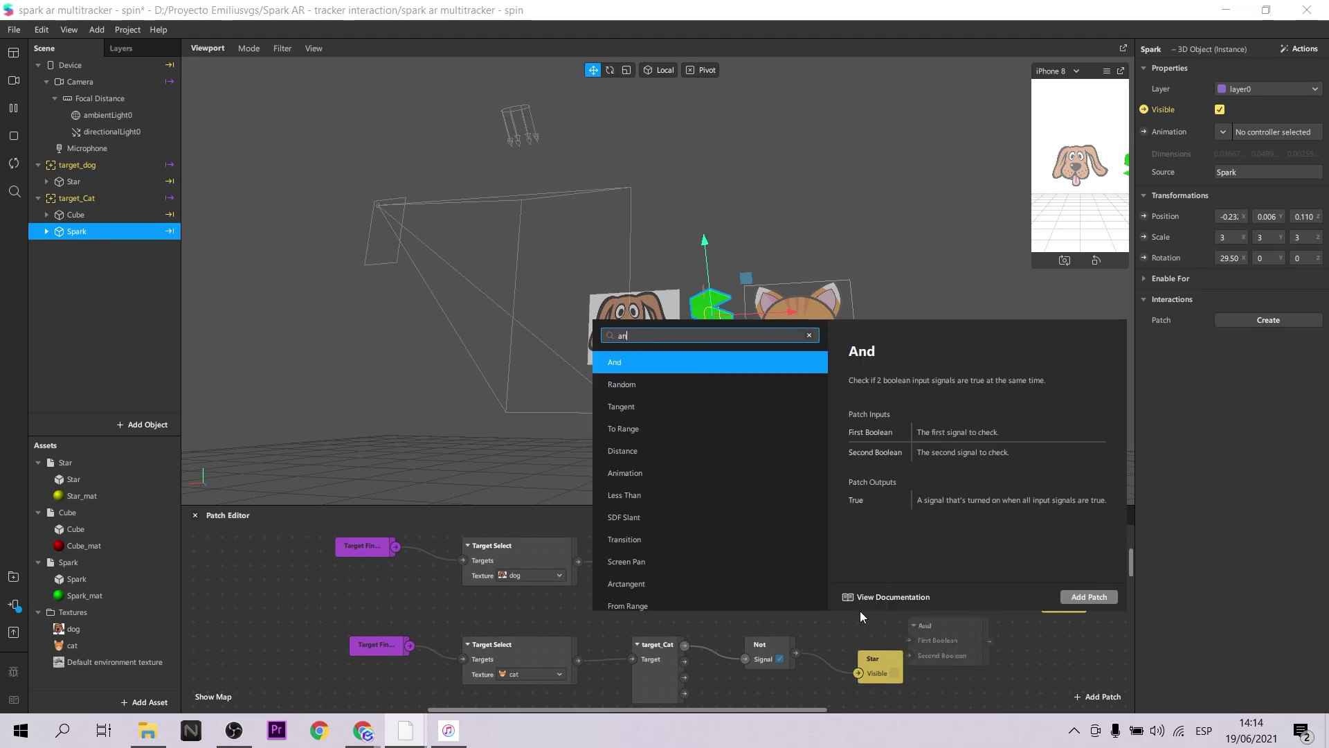
text(d)
click(1088, 596)
drag(936, 628, 883, 588)
Wire the Found outputs of target_dog and target_Cat into the And patch and its output to the Spark's Visible input.
drag(690, 547, 858, 603)
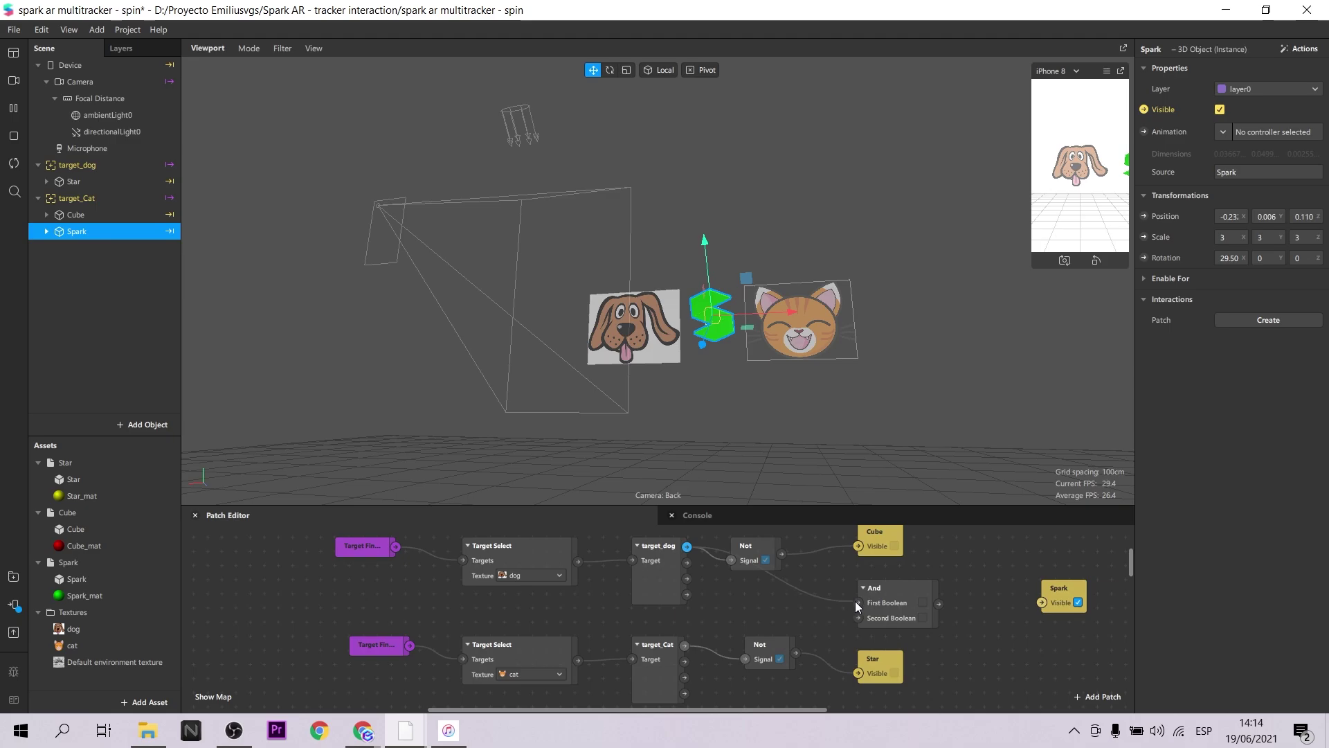
drag(688, 650, 858, 617)
drag(939, 603, 1042, 602)
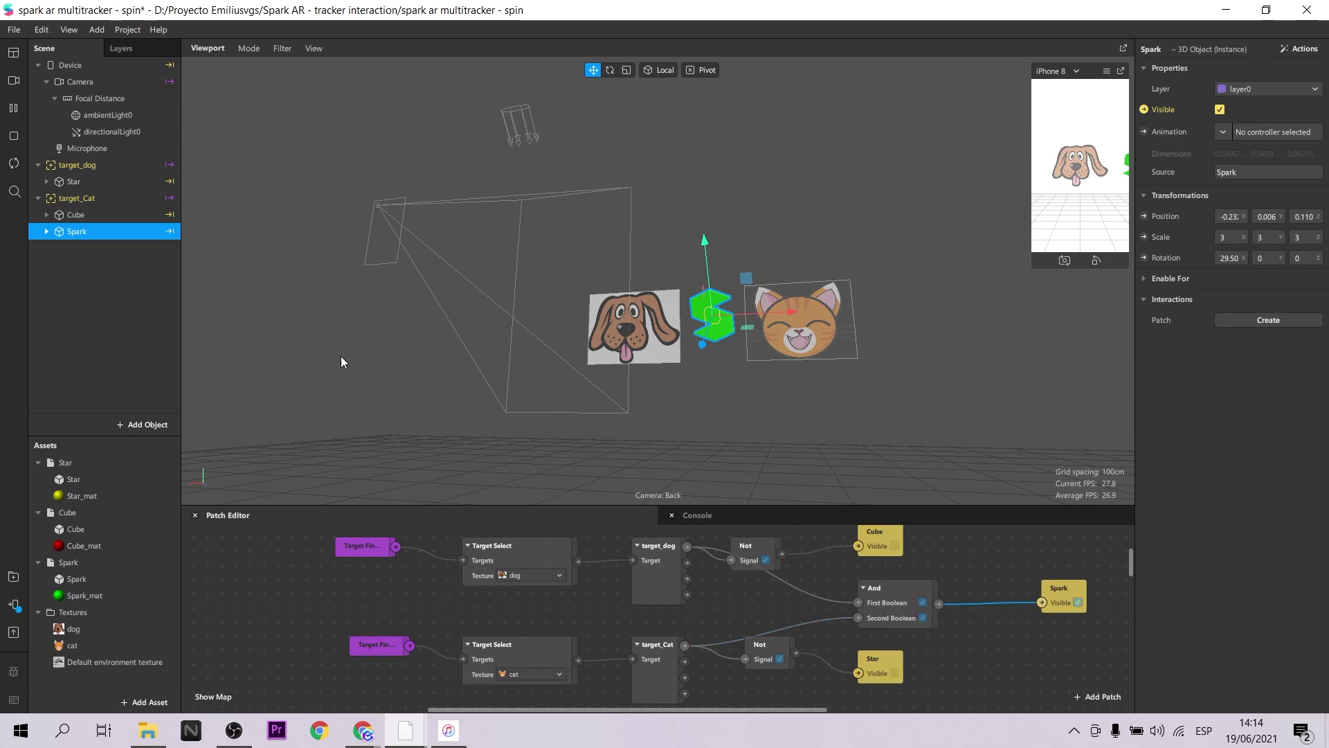
Restart the preview and send the effect to the connected iPhone in Spark AR Player.
click(14, 167)
click(14, 166)
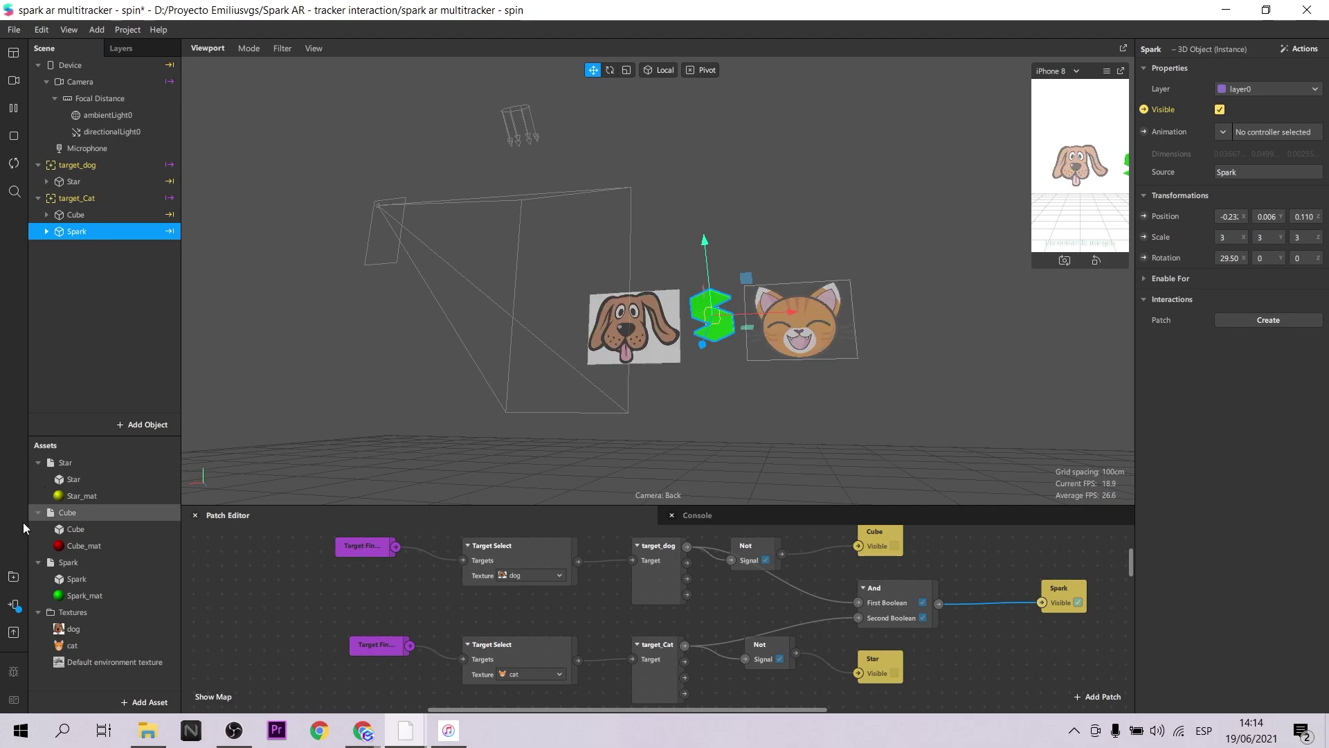
click(13, 609)
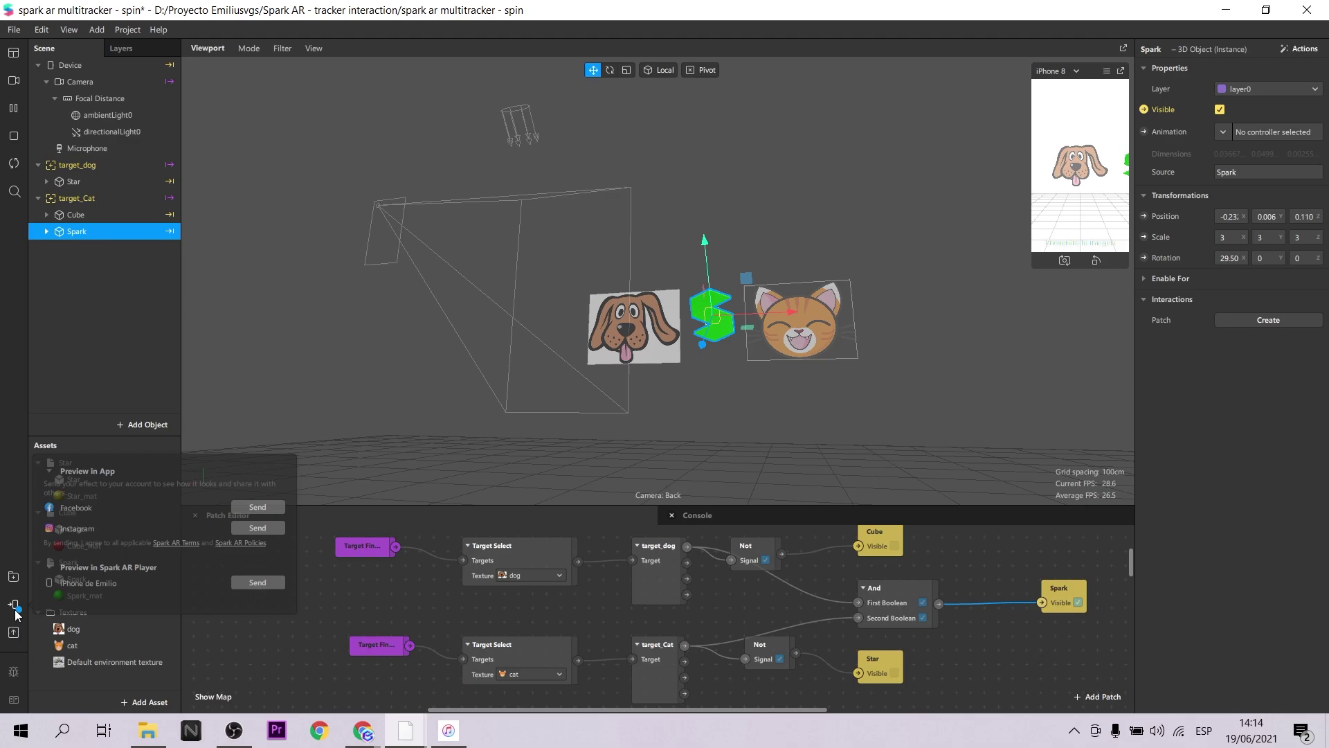
click(251, 583)
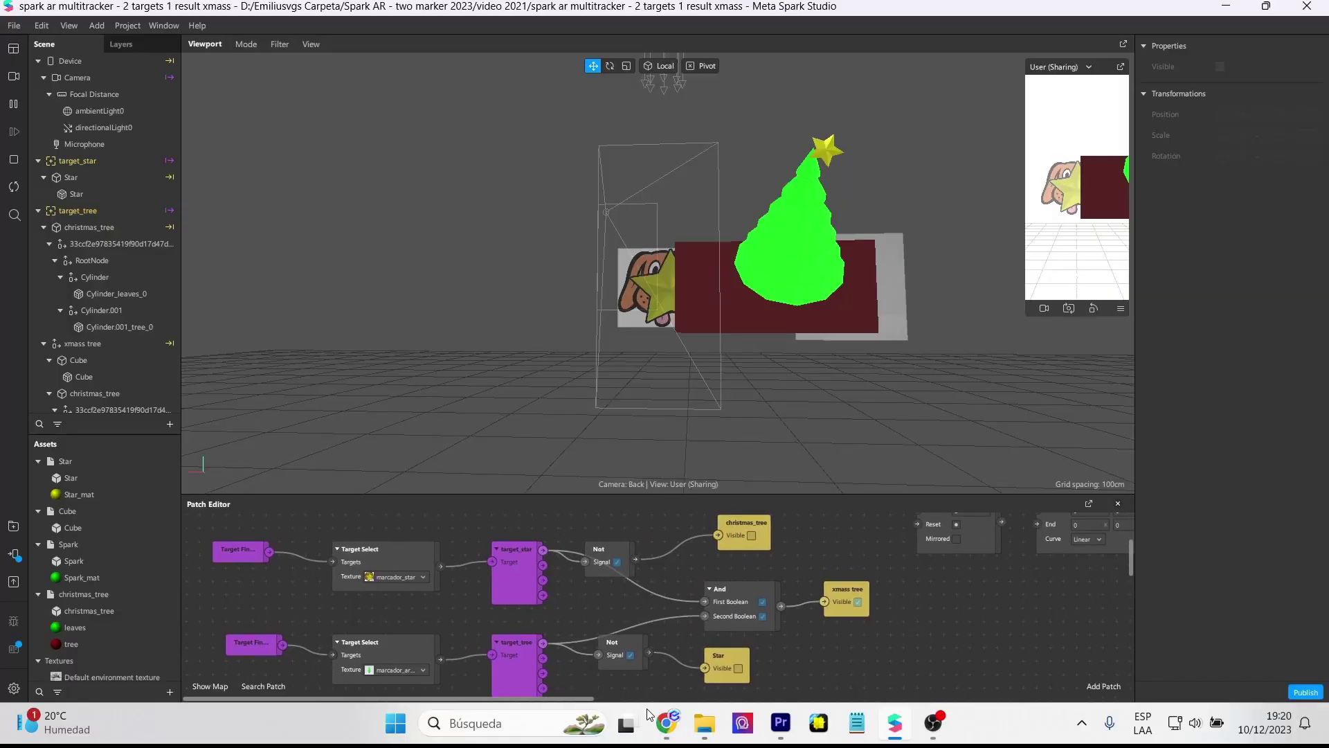
Examine the Christmas project's target patches, its tree and star marker images, and the Loop Animation and Transition patches driving the Star's 3D rotation.
scroll(550, 541, up, 1)
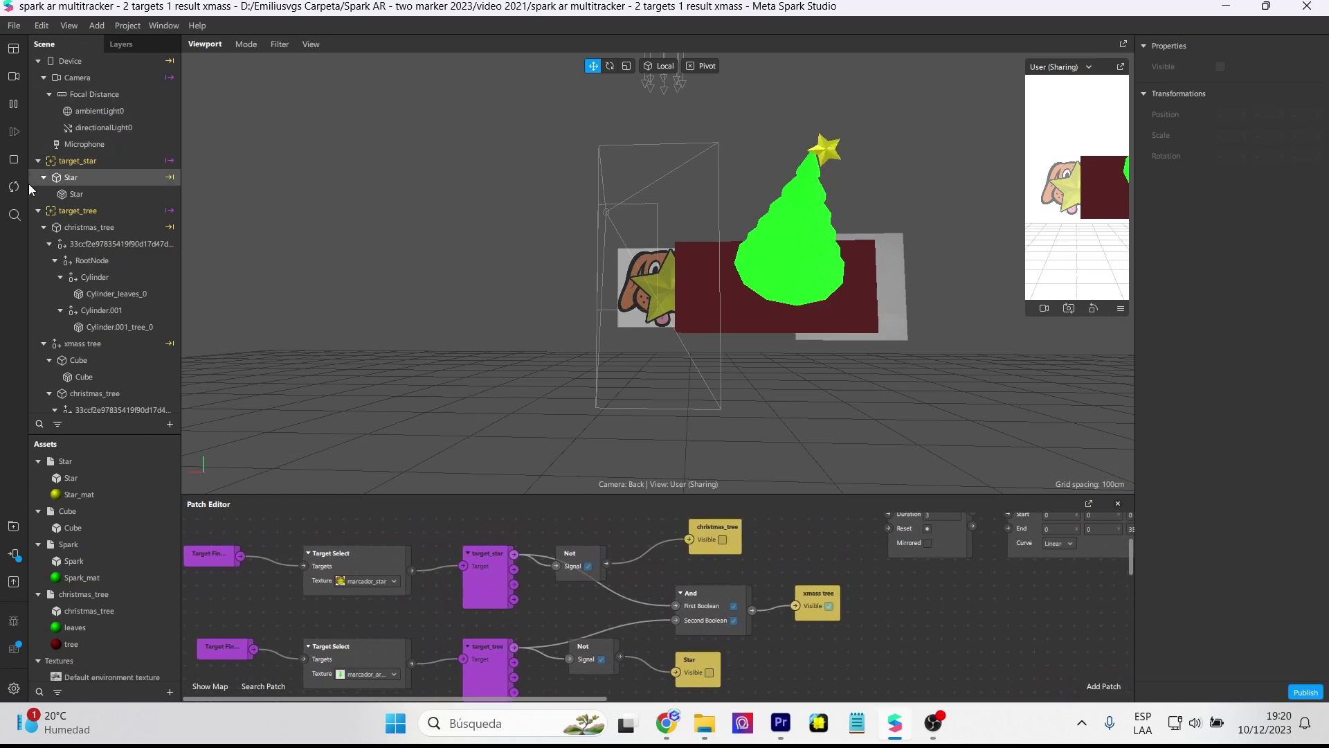
drag(1025, 625, 578, 720)
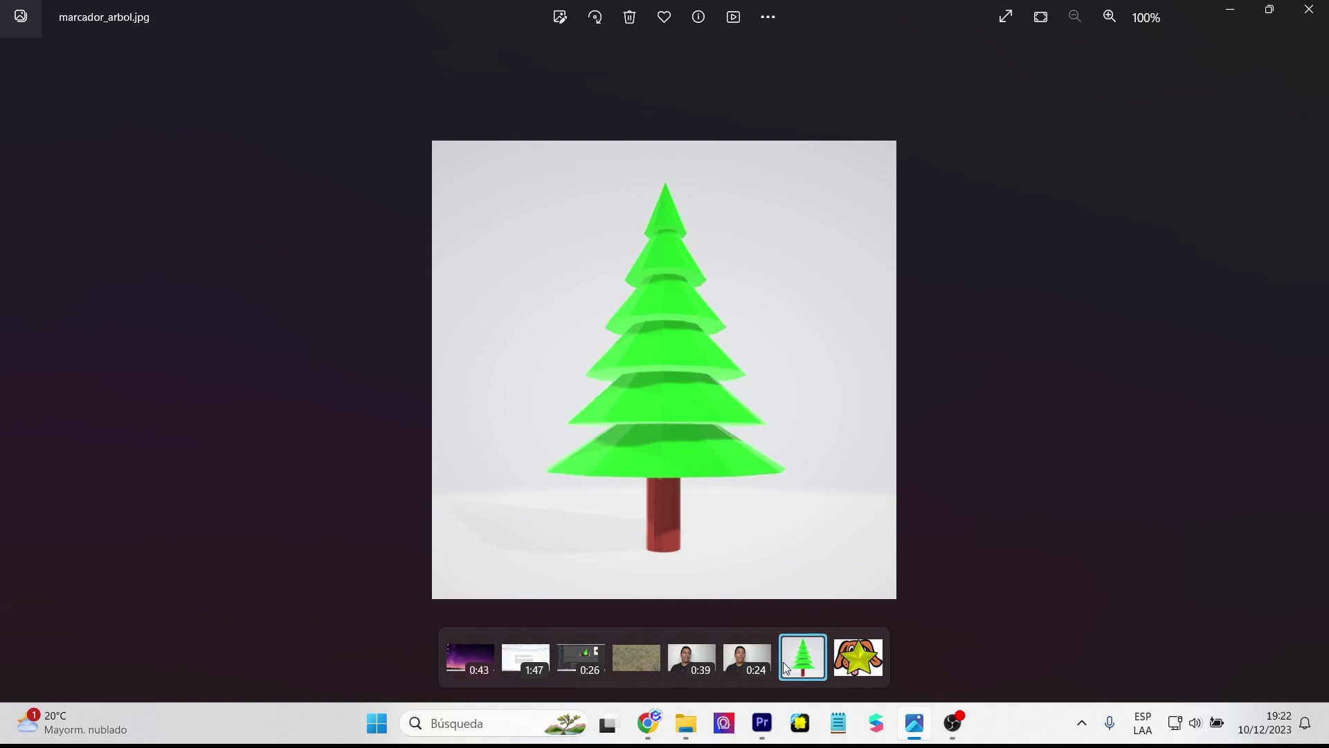
click(858, 668)
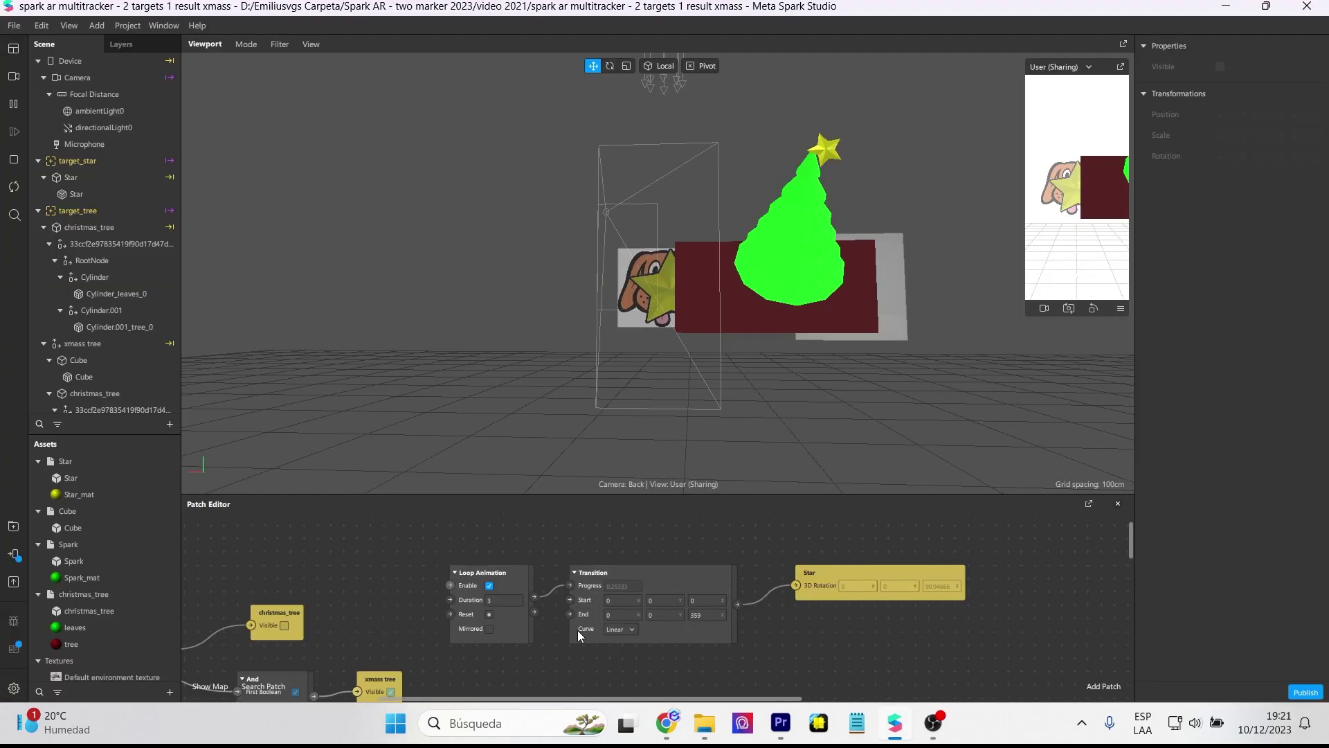
scroll(629, 631, up, 1)
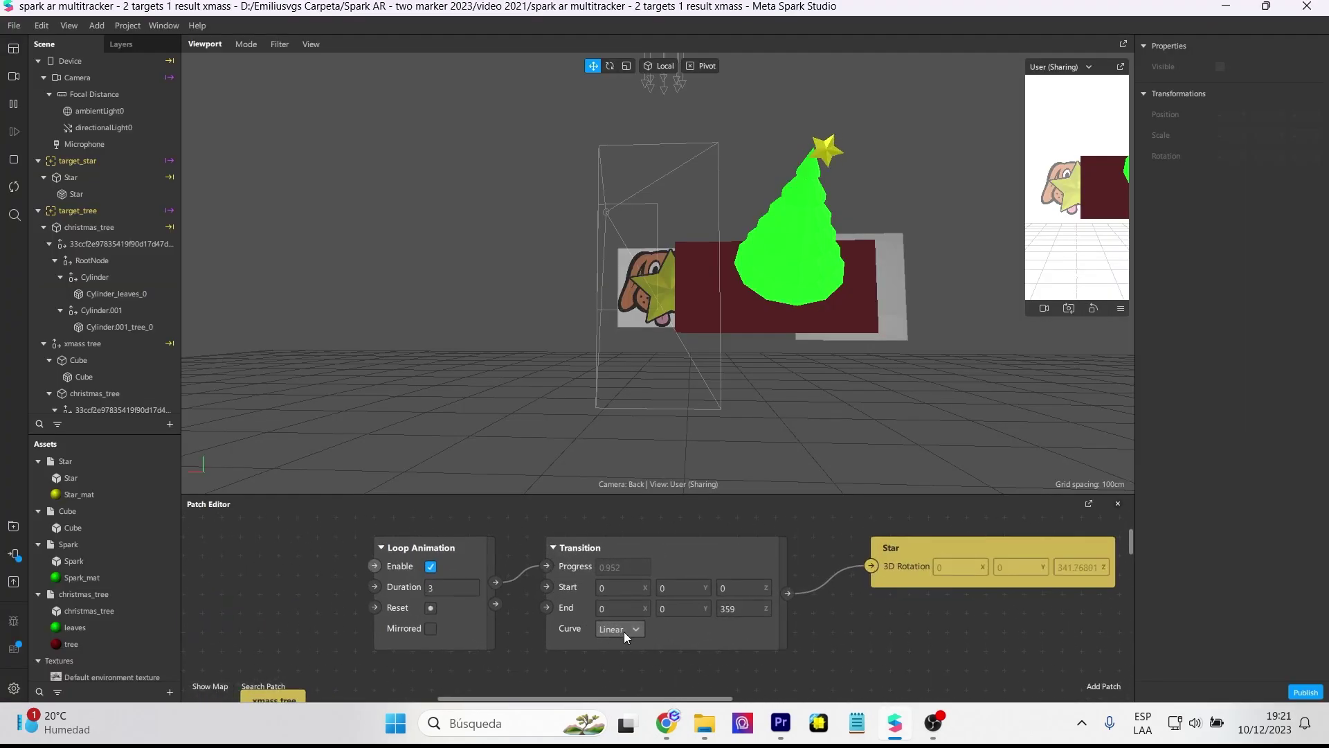
drag(414, 576, 779, 526)
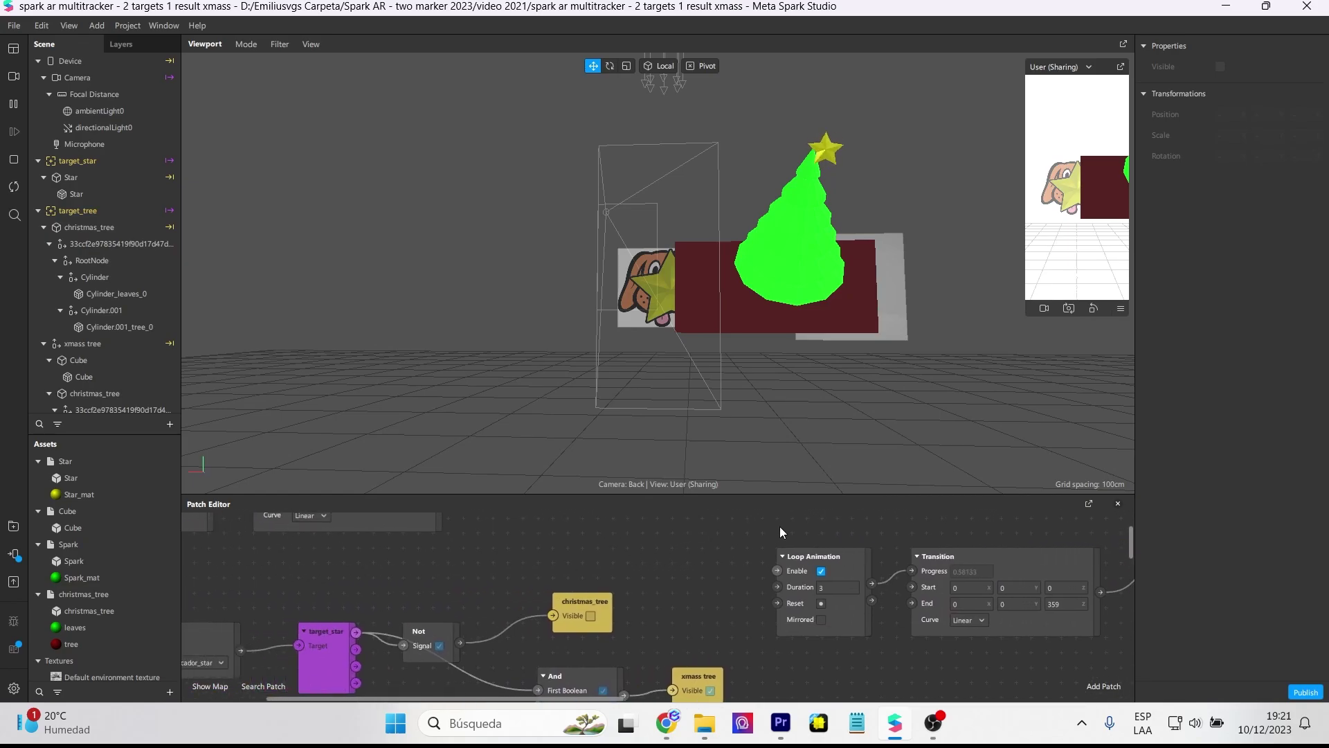
scroll(608, 564, down, 1)
drag(488, 556, 557, 574)
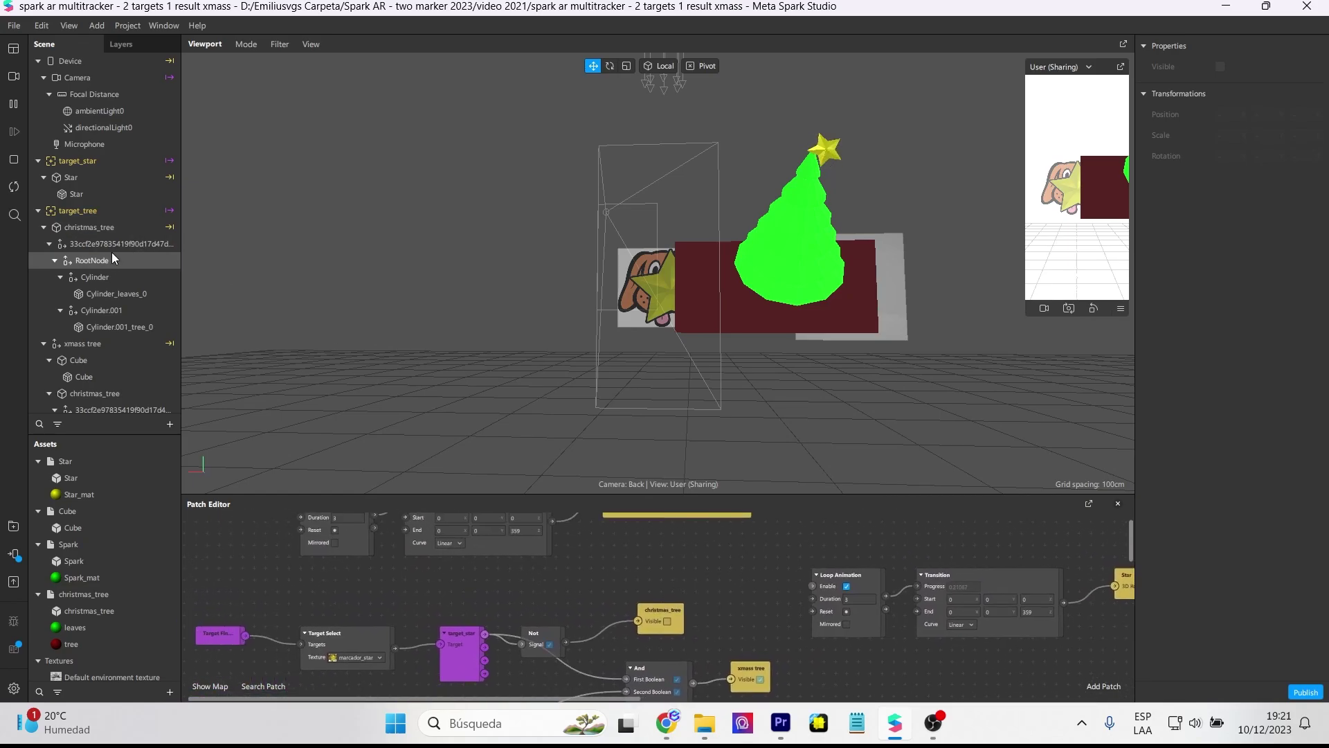
scroll(108, 277, down, 1)
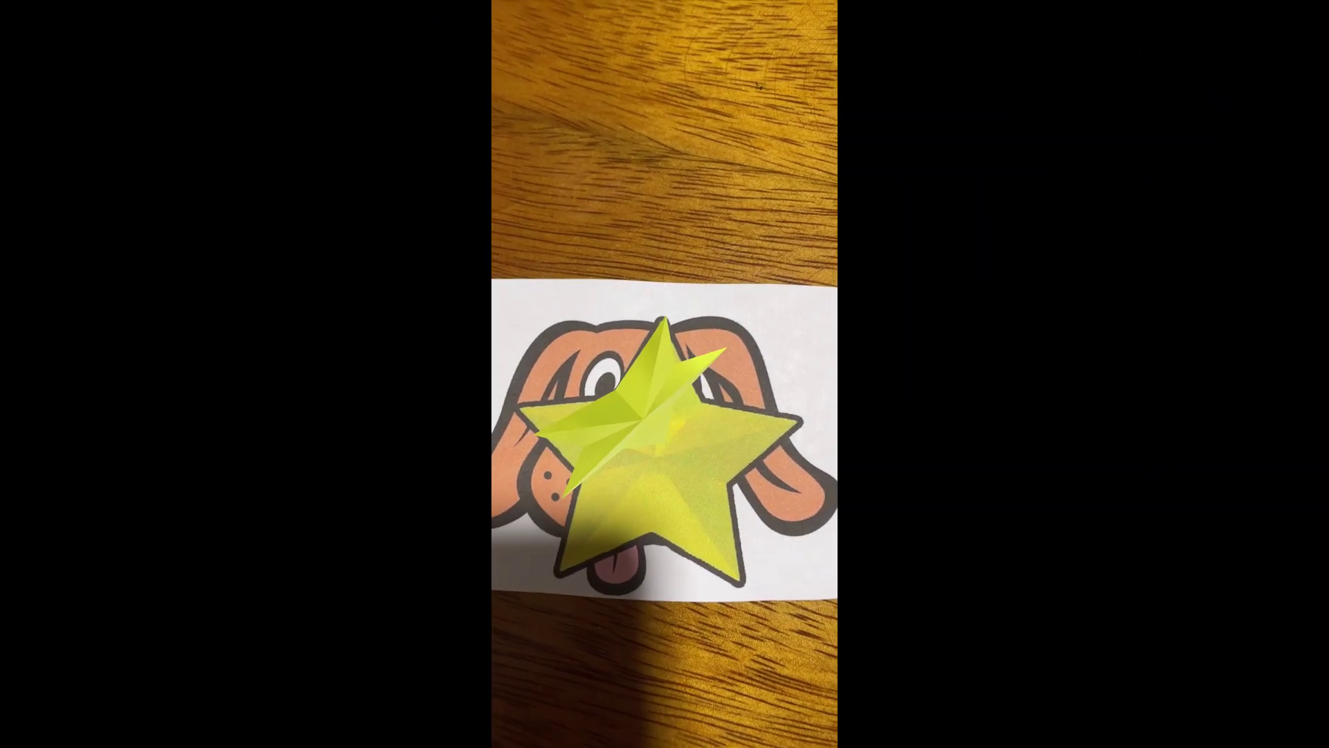